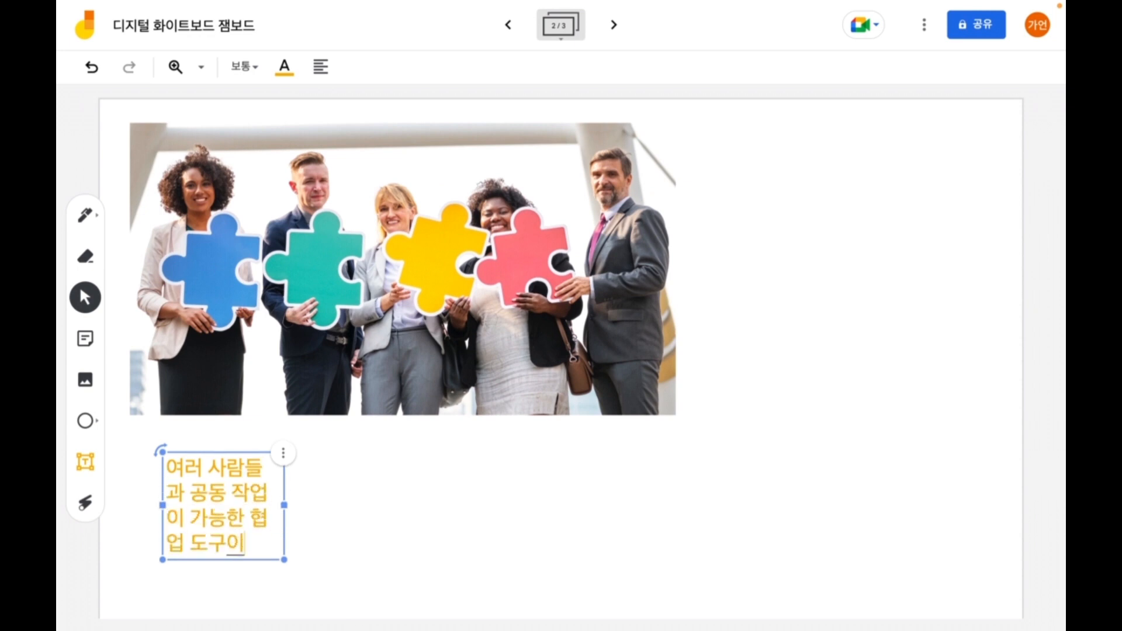
Widen the text box below the team photo so it extends across most of the frame's width
drag(284, 519, 668, 514)
drag(667, 485, 988, 505)
click(818, 304)
Draw two large circles that overlap side by side on the third frame
click(614, 24)
click(85, 421)
drag(195, 210, 536, 516)
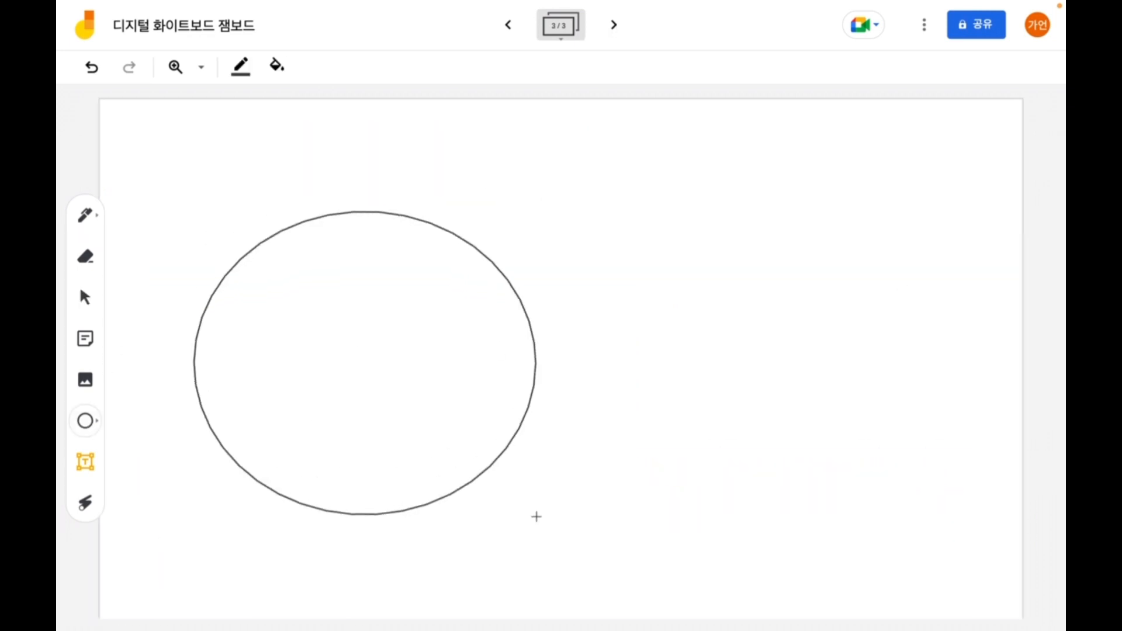
mouse_move(488, 210)
mouse_down()
mouse_move(883, 554)
mouse_move(829, 544)
mouse_up()
click(85, 298)
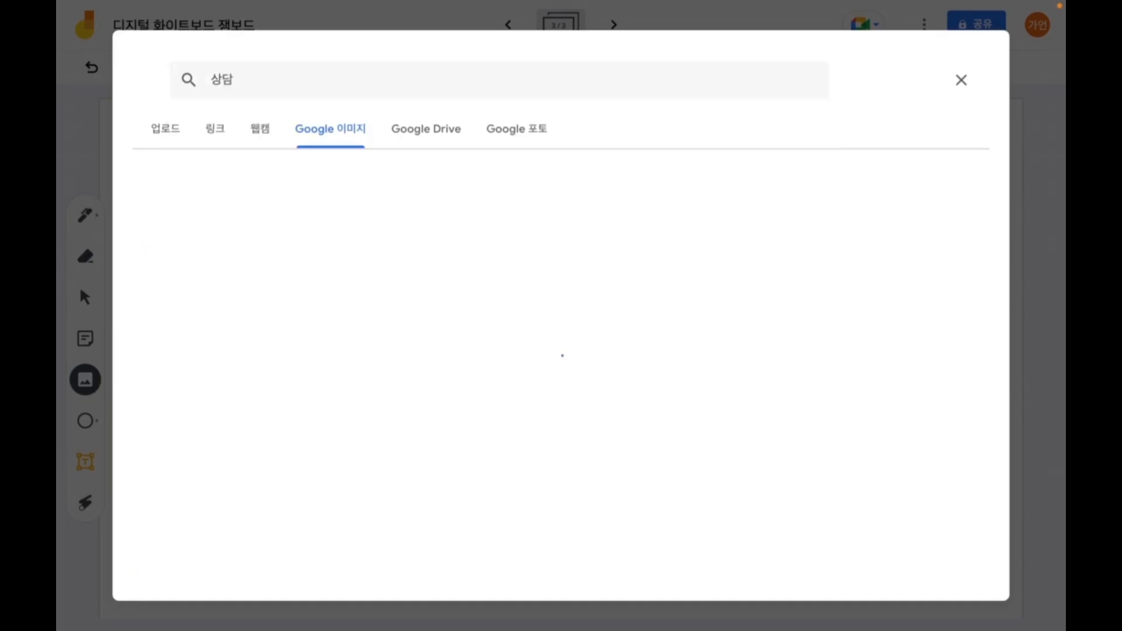
Add images from Google image searches for 상담 and 팀: the two-person table silhouette and the hand-holding trio drawing, one per circle
click(489, 212)
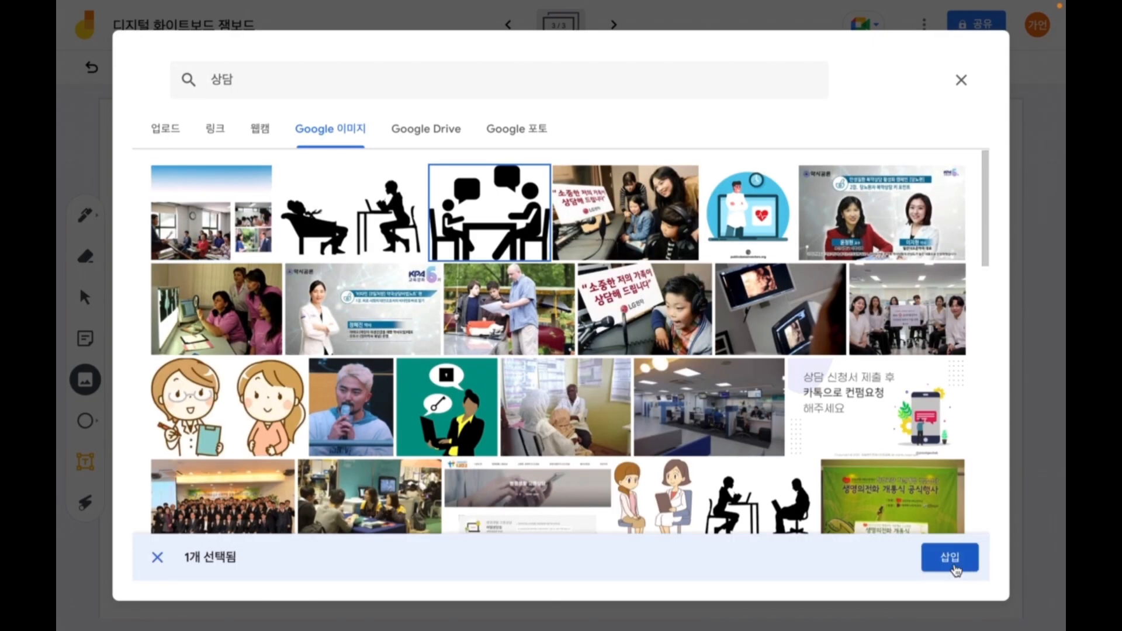
click(489, 212)
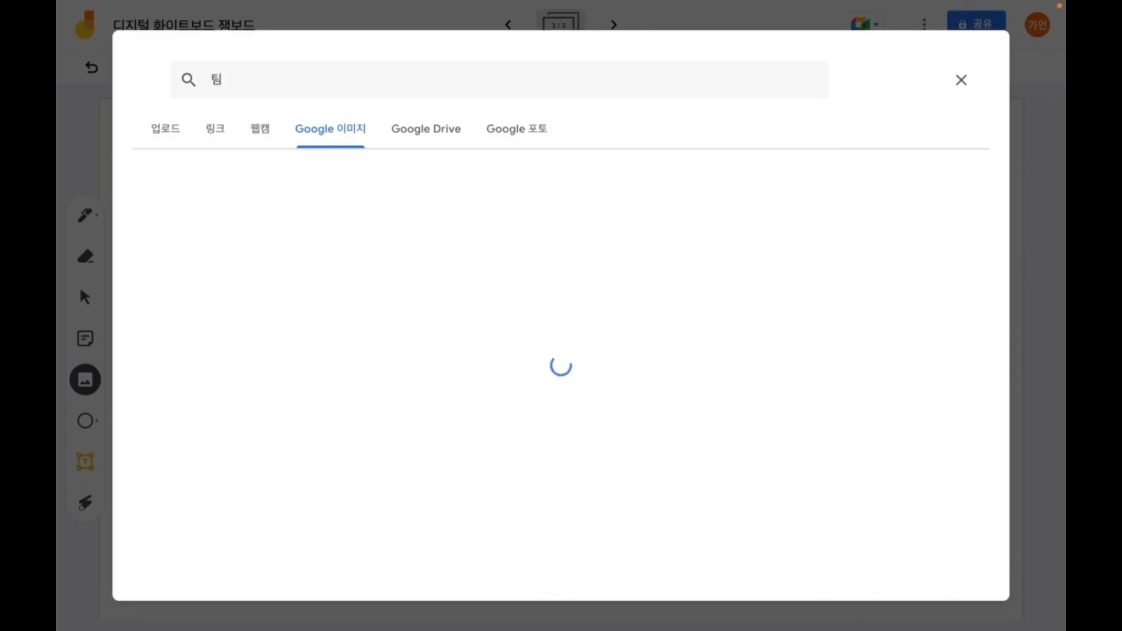
scroll(714, 382, down, 5)
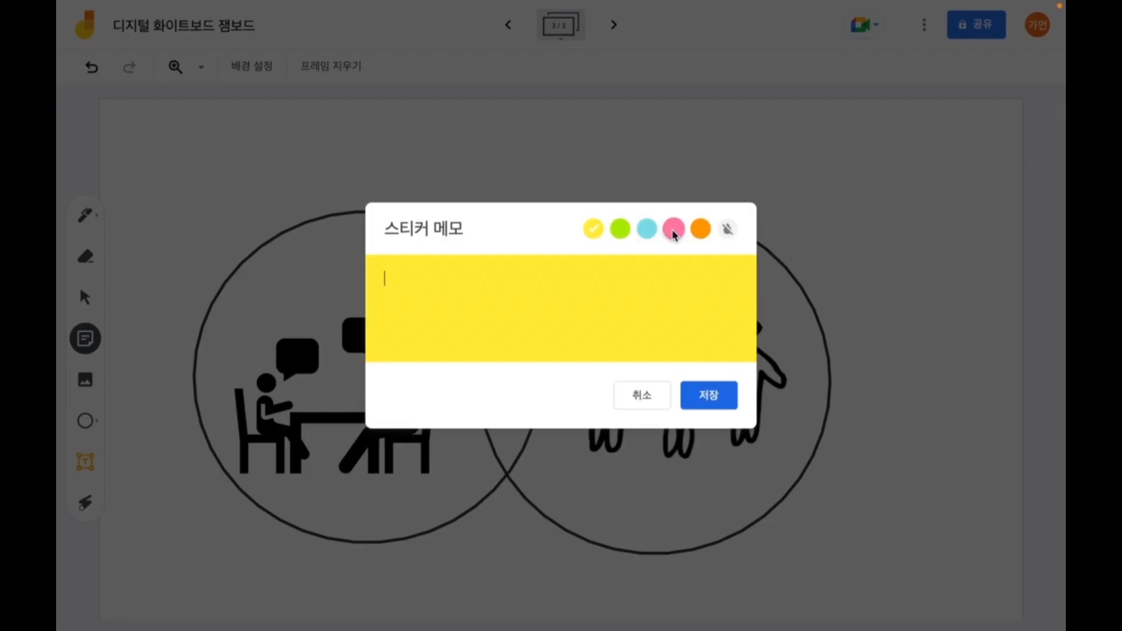
Add a pink sticky note reading "1:1 코칭, 수업" above the left circle and open another sticky note
click(674, 229)
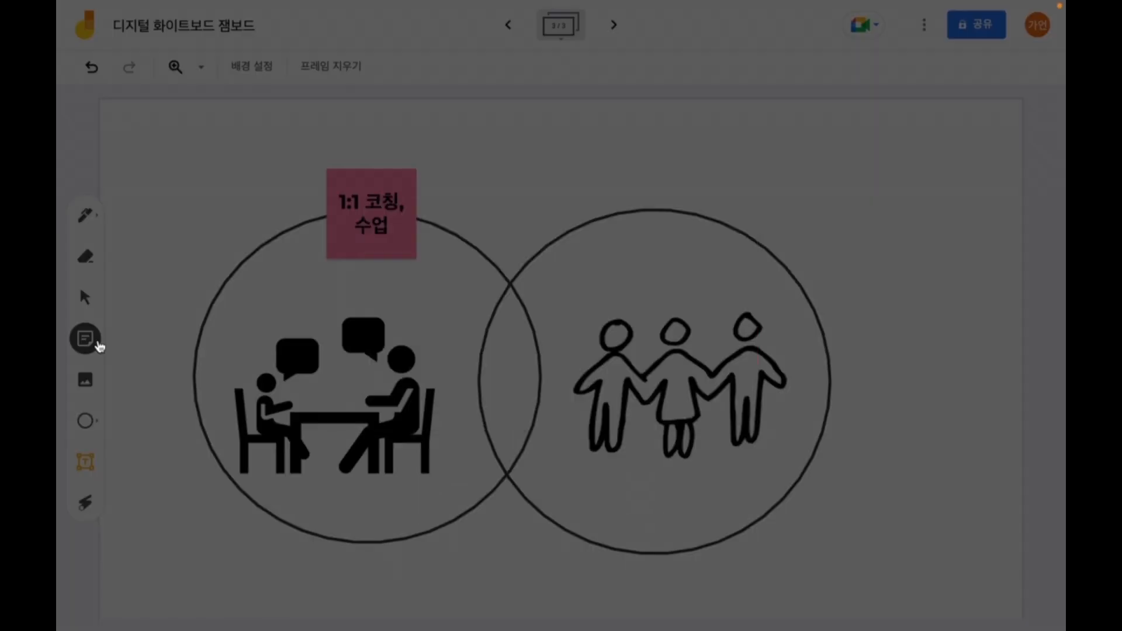
click(93, 342)
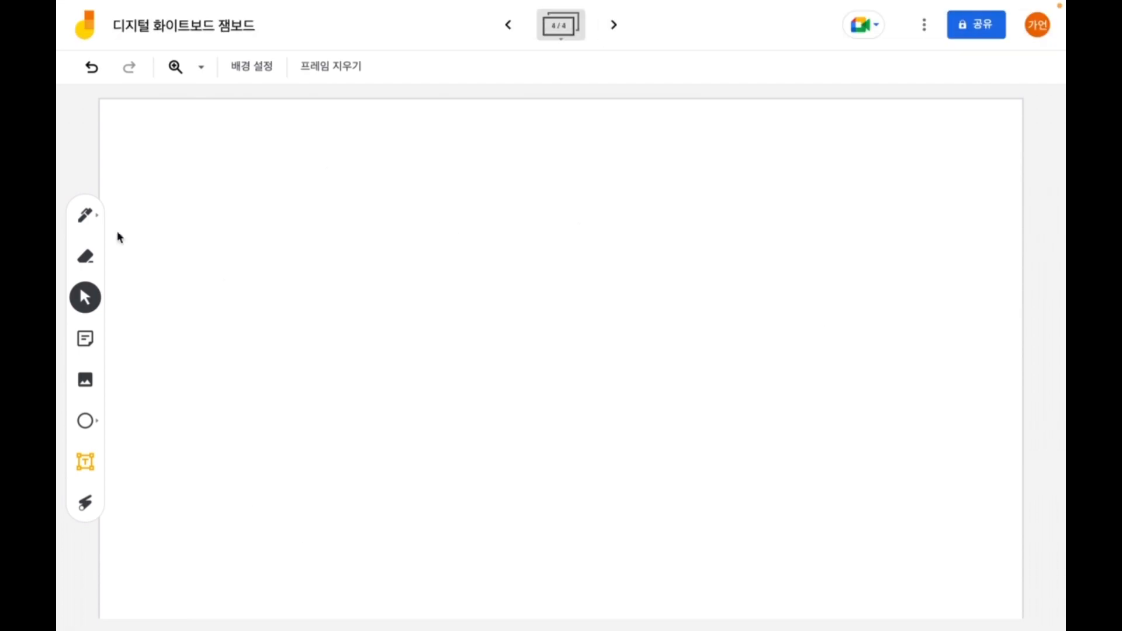
Handwrite "쉬운 사용법" followed by a heart in green pen across the upper part of the blank fourth frame
click(85, 215)
drag(190, 159, 182, 199)
drag(184, 175, 216, 197)
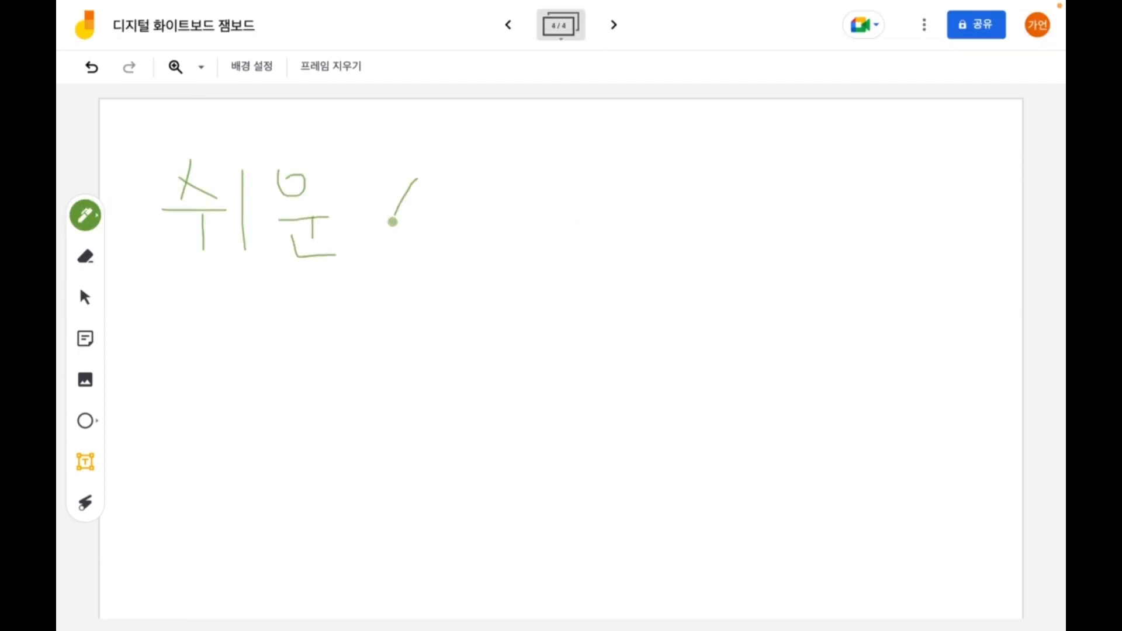
drag(406, 197, 432, 221)
drag(439, 171, 447, 255)
drag(478, 227, 524, 224)
drag(534, 168, 536, 212)
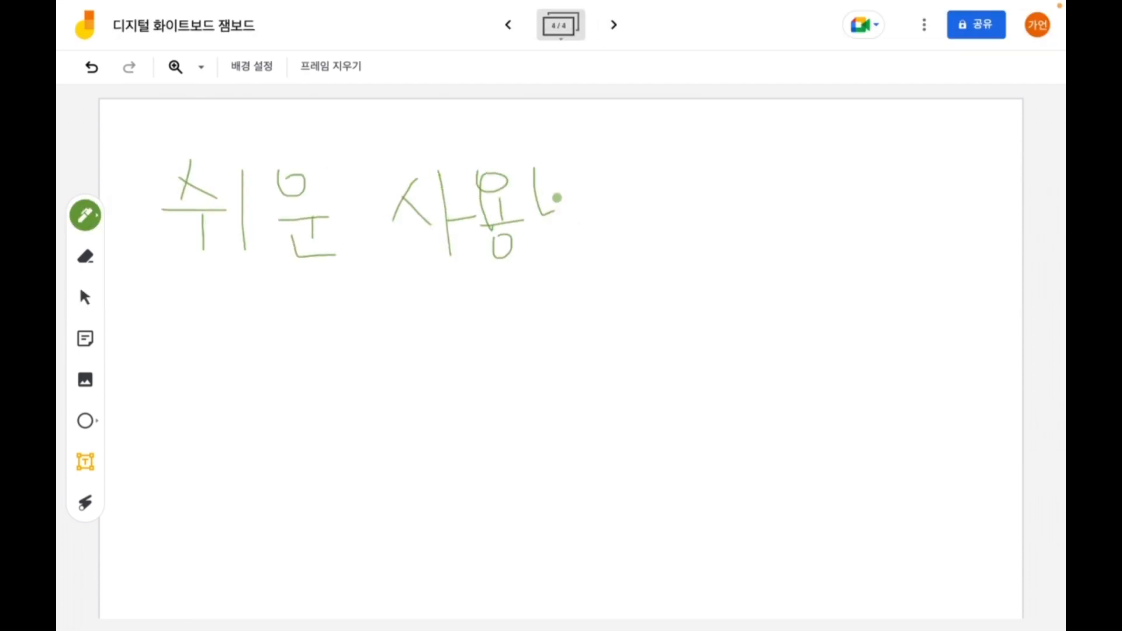
drag(592, 186, 592, 220)
drag(660, 193, 662, 229)
Add a large yellow sticky note reading "직관적인 도구들!" with an orange arrow pointing right beside it
click(86, 338)
text(직관적인 ㅅ사용과 기)
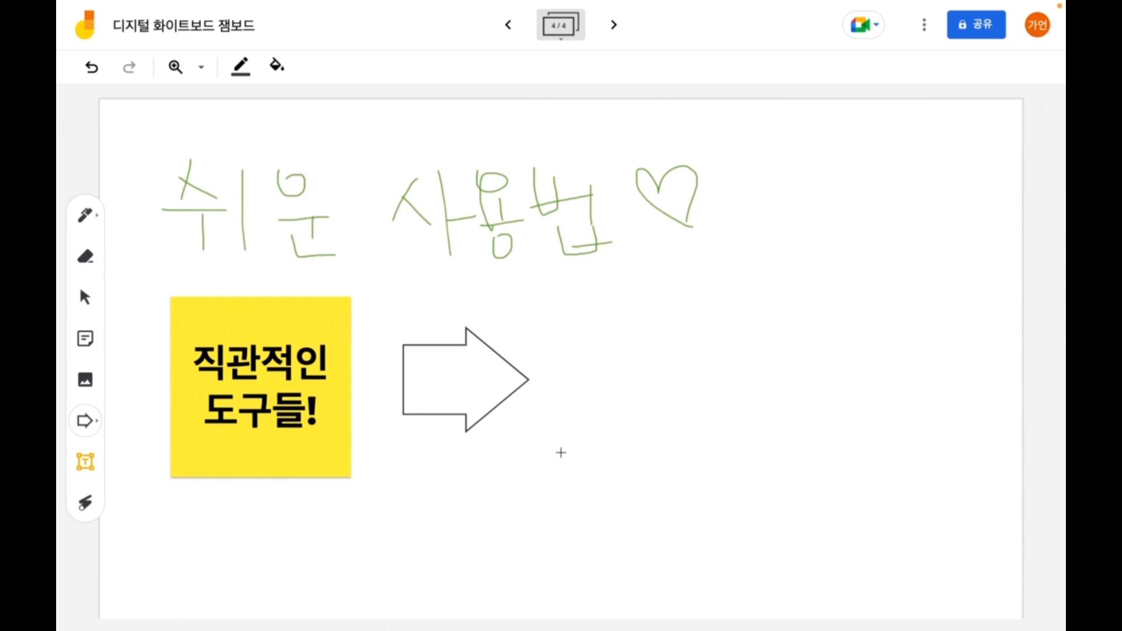
click(476, 425)
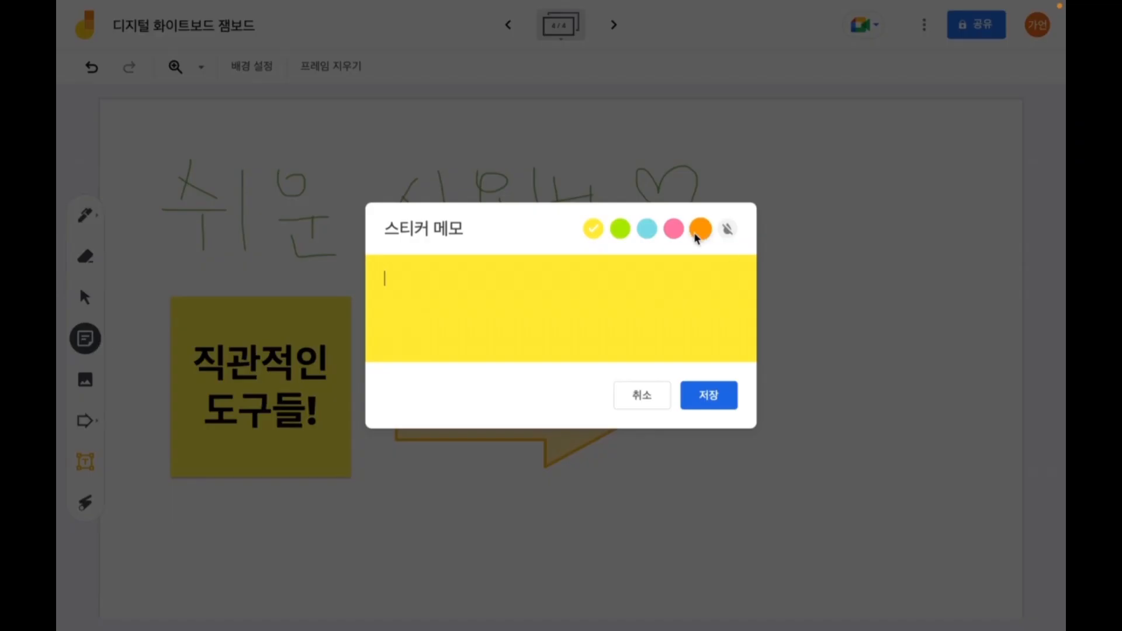
Add an orange sticky note reading "생산성 업!" beyond the arrow's tip, and switch to the laser pointer
text(생산성 의)
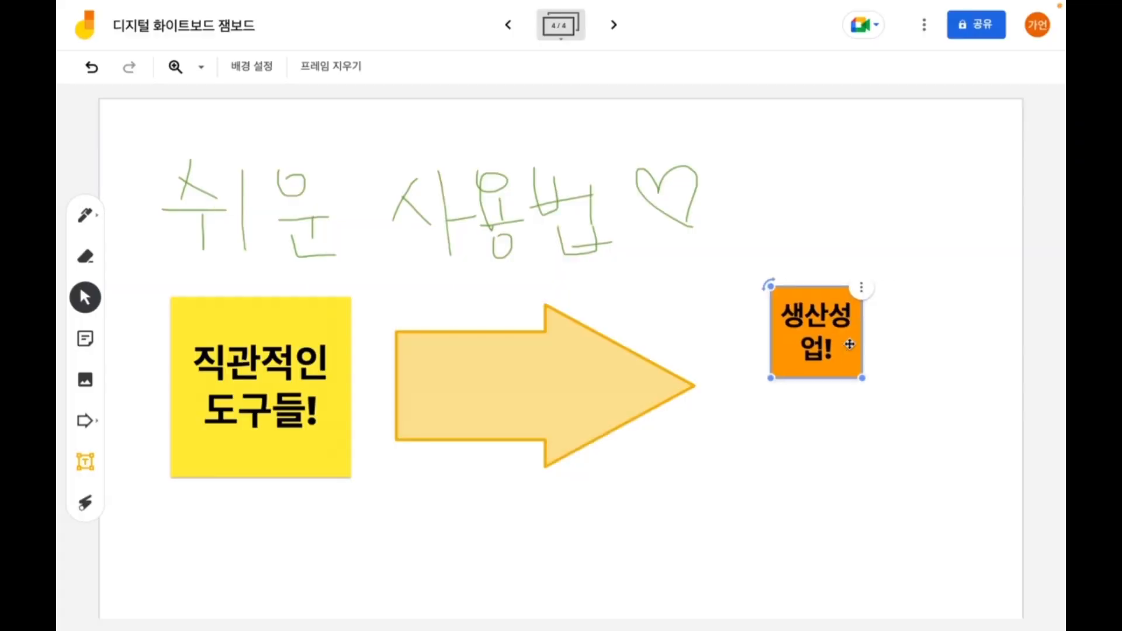
click(85, 502)
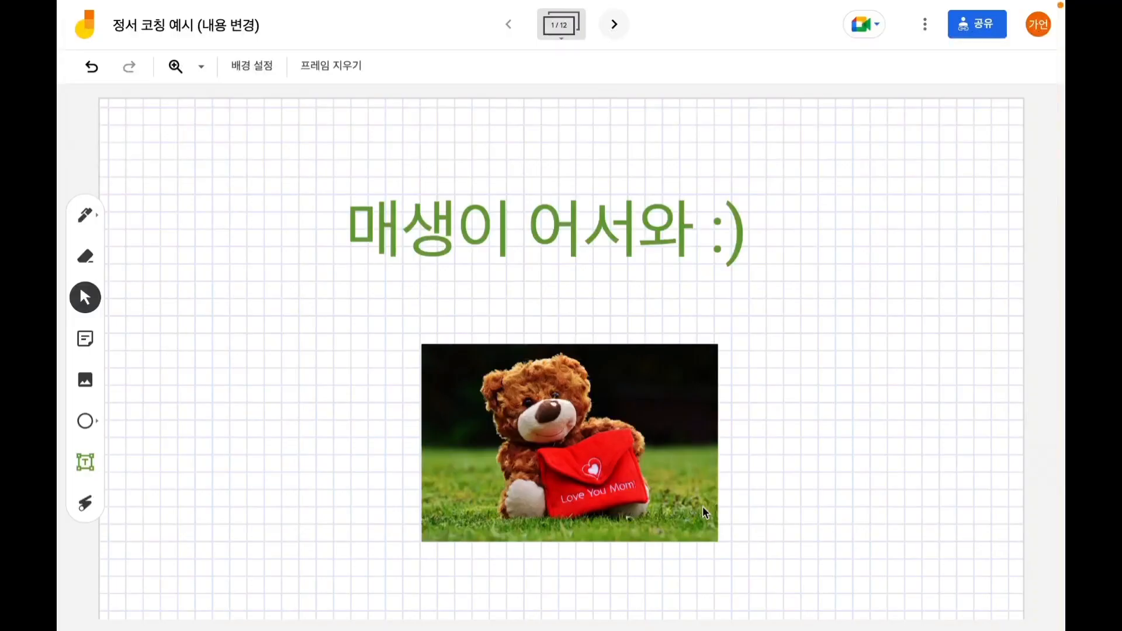
Look through the first six frames of the 정서 코칭 예시 board and return to the first frame
click(615, 24)
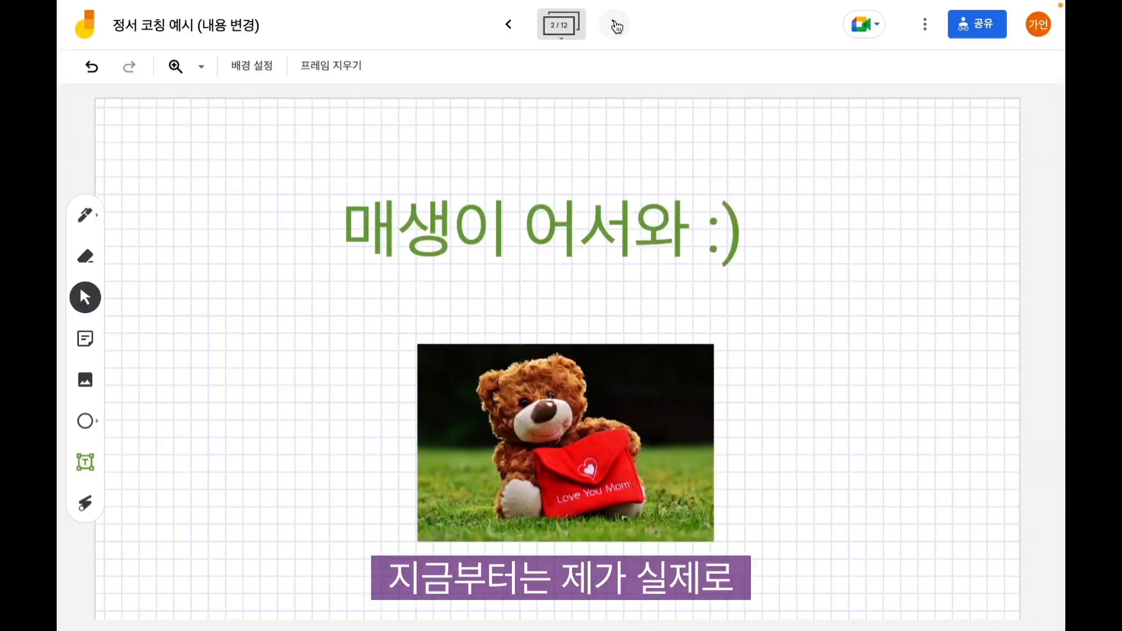
click(615, 25)
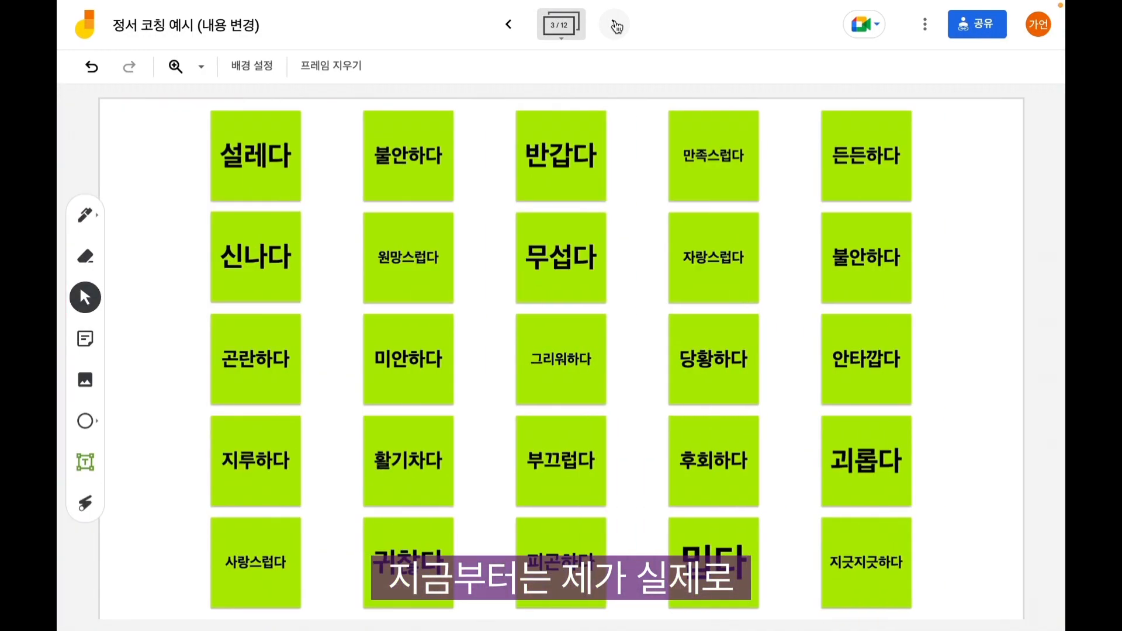
click(615, 25)
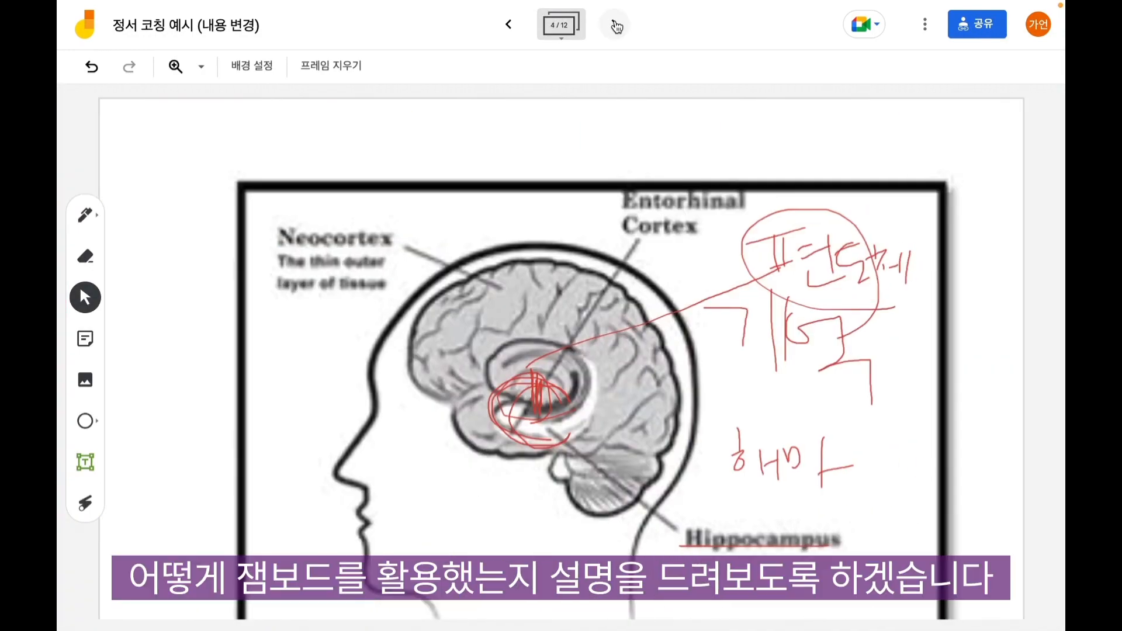
click(615, 24)
click(615, 25)
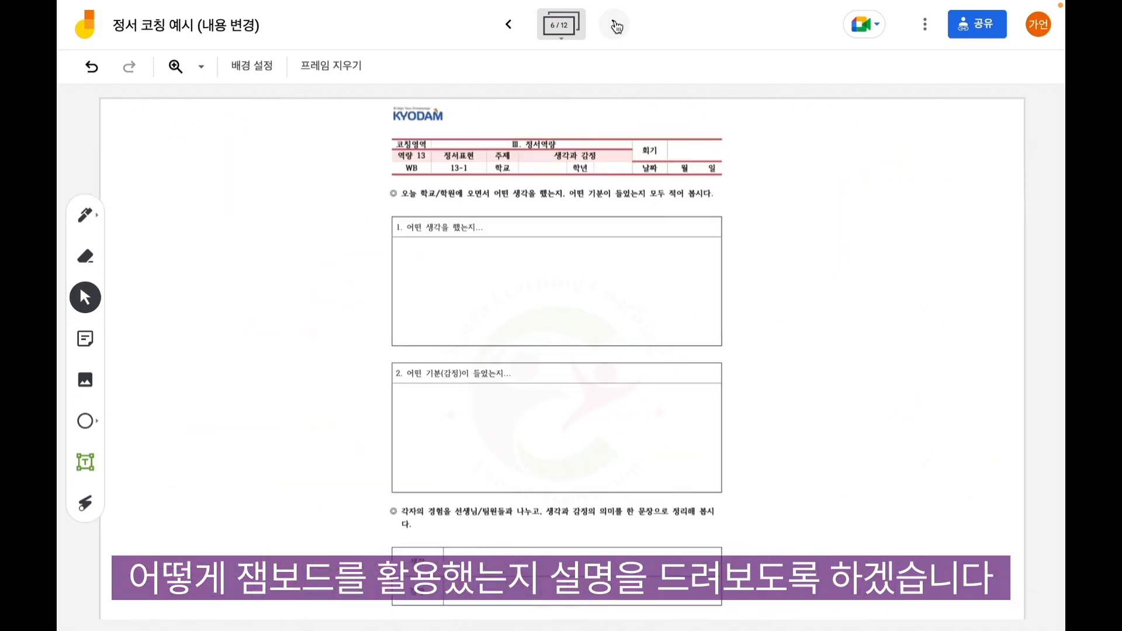
click(508, 24)
click(509, 24)
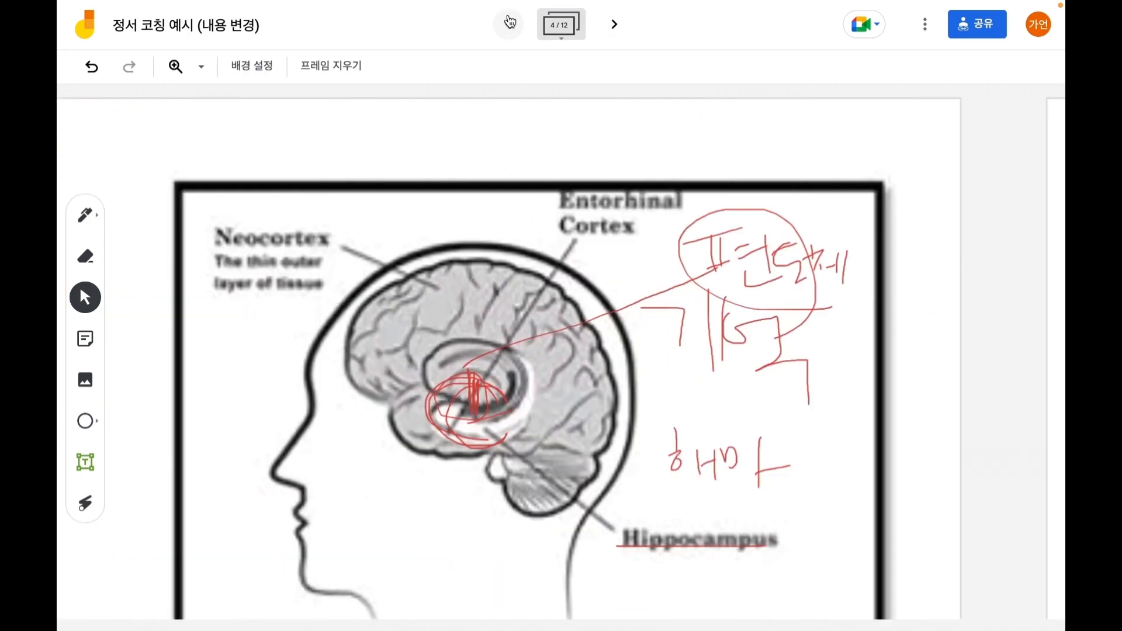
click(508, 24)
click(508, 24)
click(509, 24)
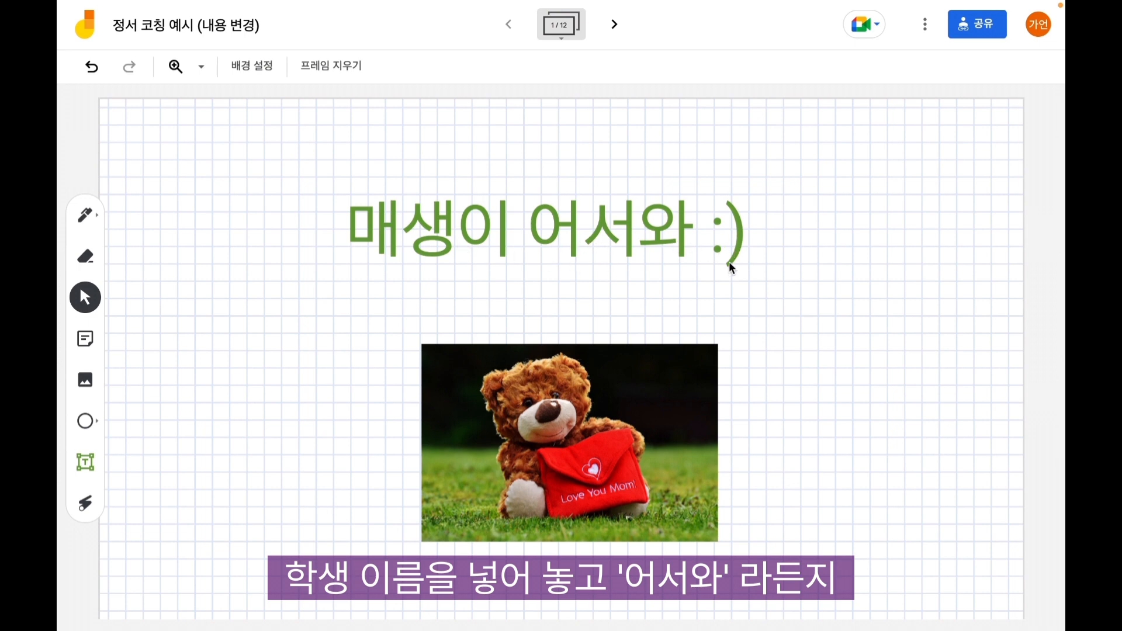
Insert the teddy bear photo with the red envelope from a Google image search for 환영
click(664, 407)
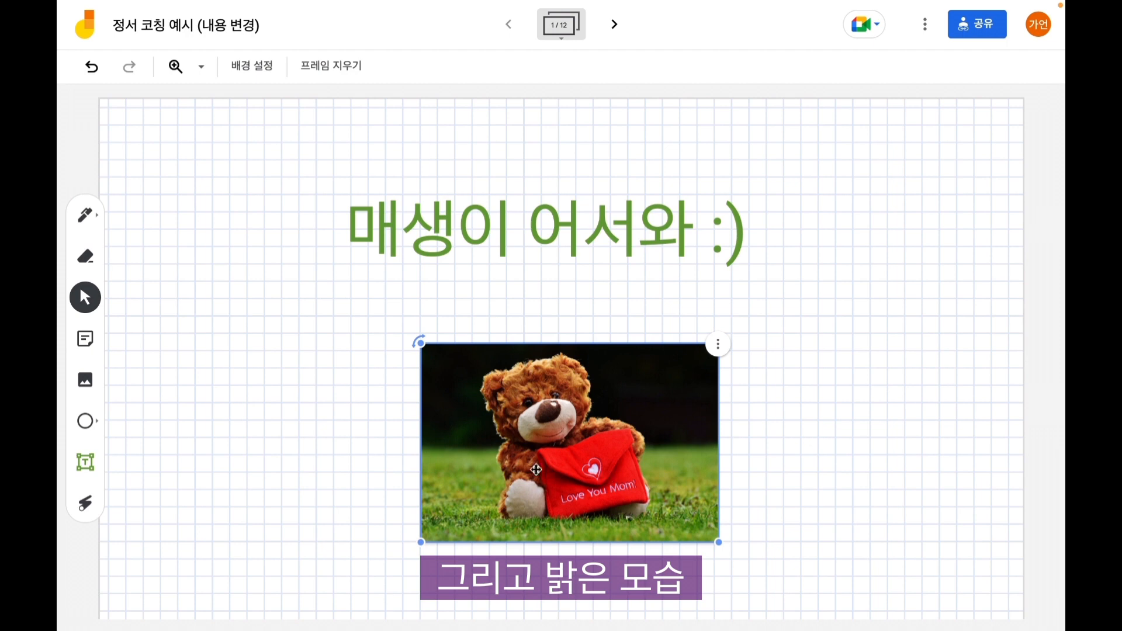
click(85, 381)
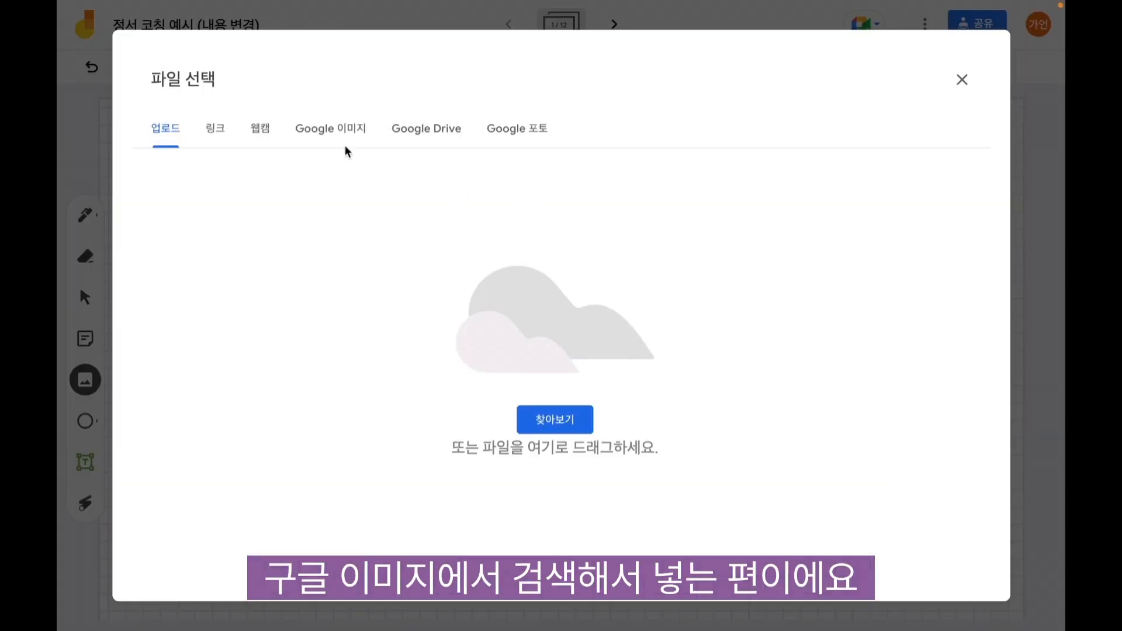
click(331, 143)
text(환영)
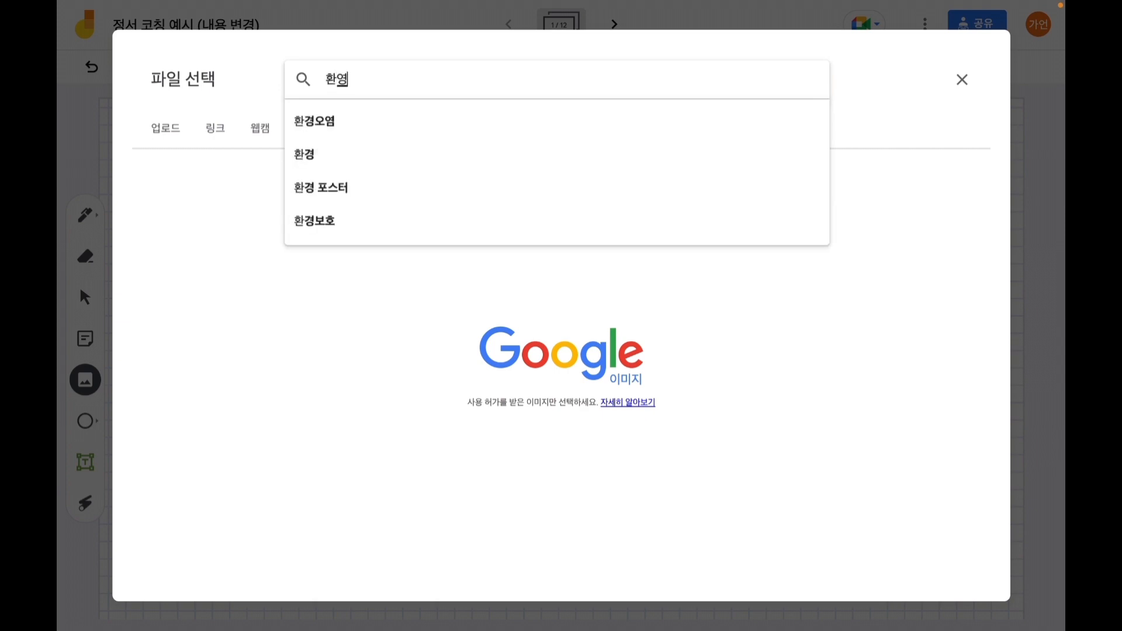
key(Return)
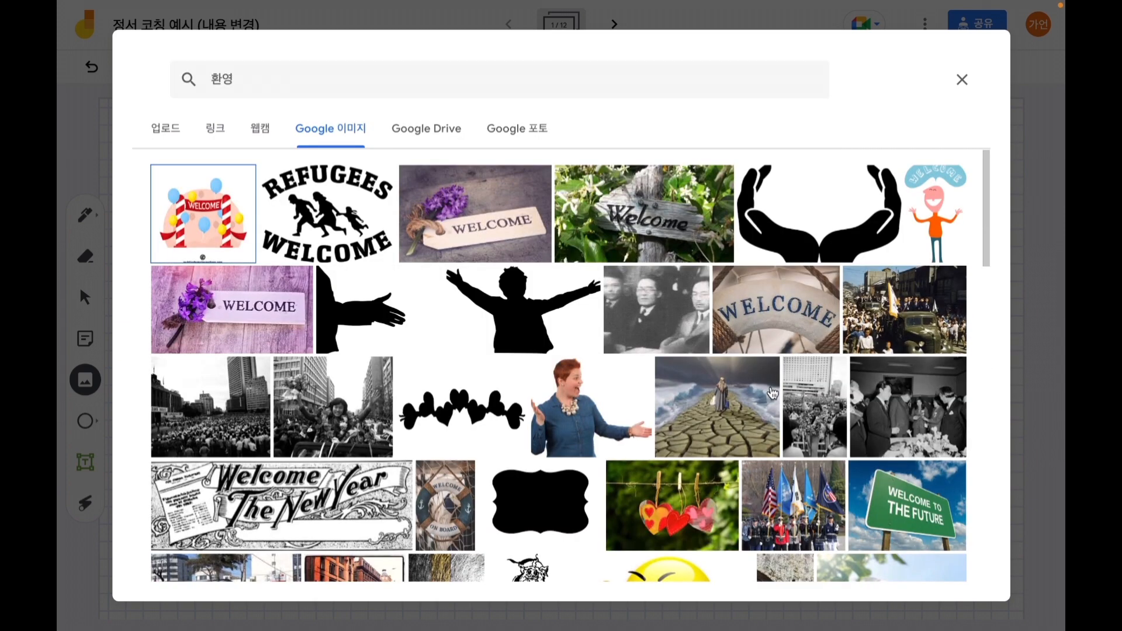
drag(988, 234, 994, 387)
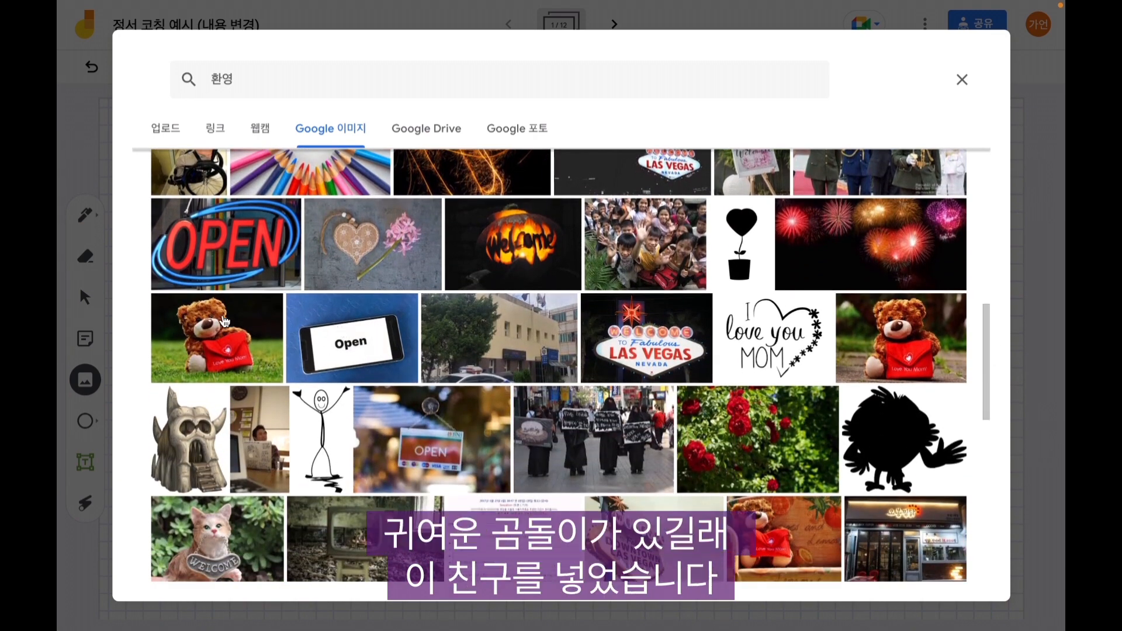
click(222, 338)
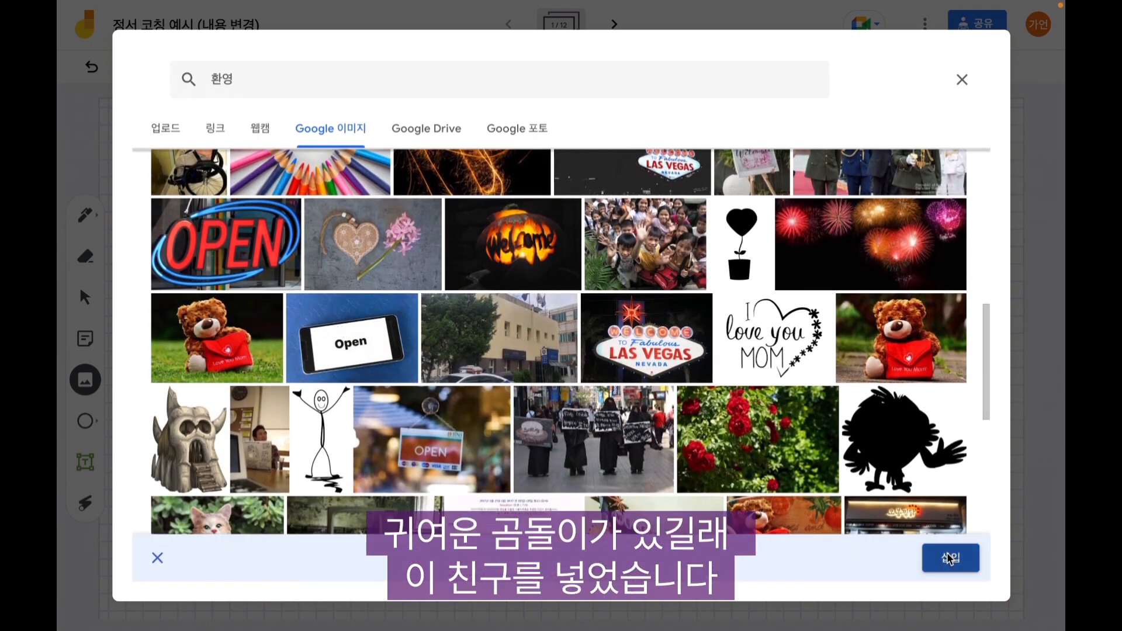
click(951, 557)
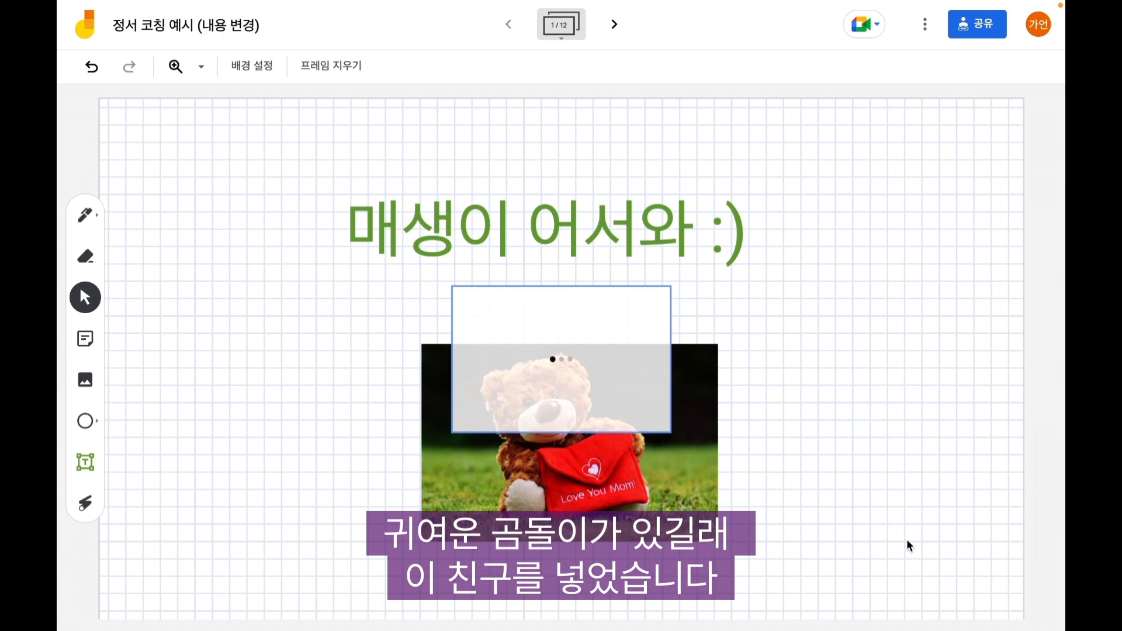
Move the newly inserted teddy bear photo off the original one and delete it
drag(637, 404, 843, 468)
key(Delete)
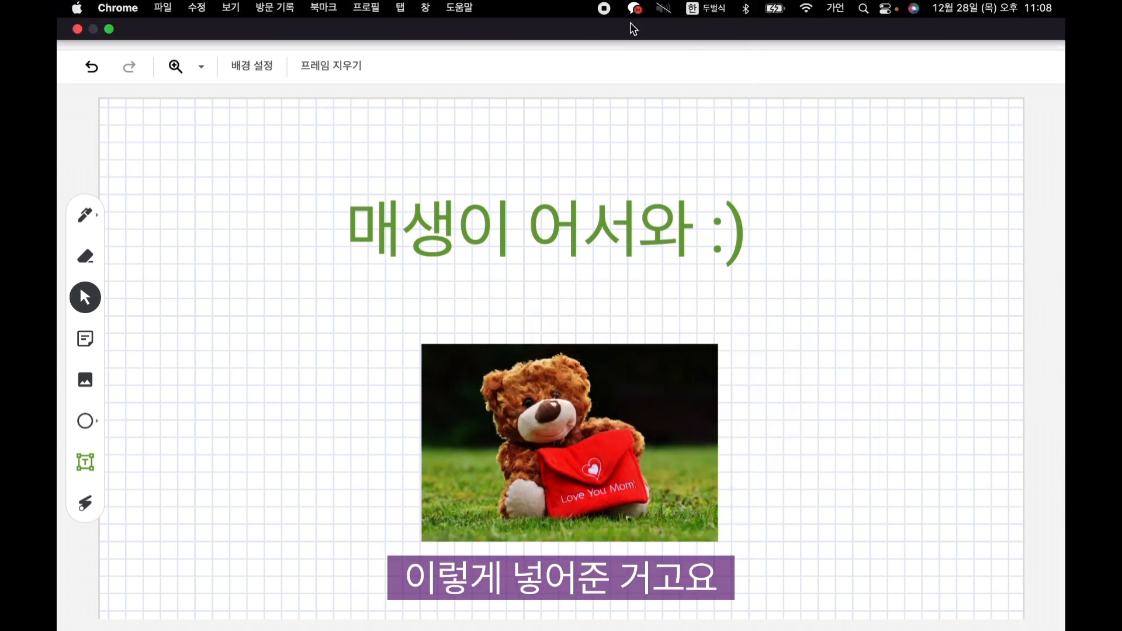
Review the emotion word, brain diagram and workbook frames up to frame 5, and return to the sticky-note agenda on frame 2
click(614, 25)
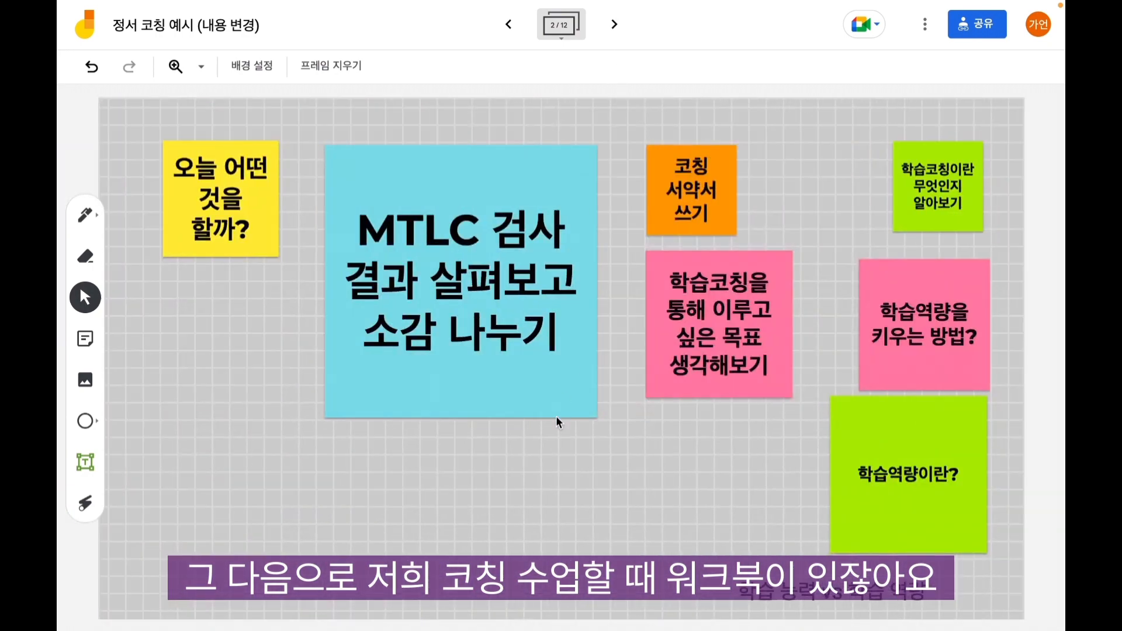
click(613, 25)
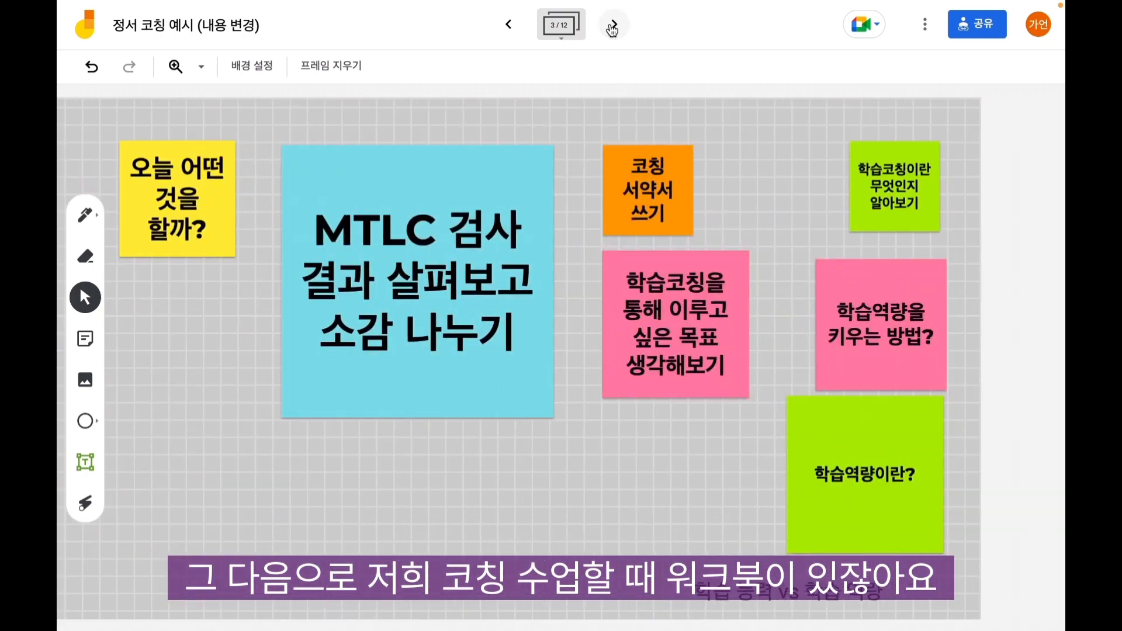
click(614, 26)
click(613, 26)
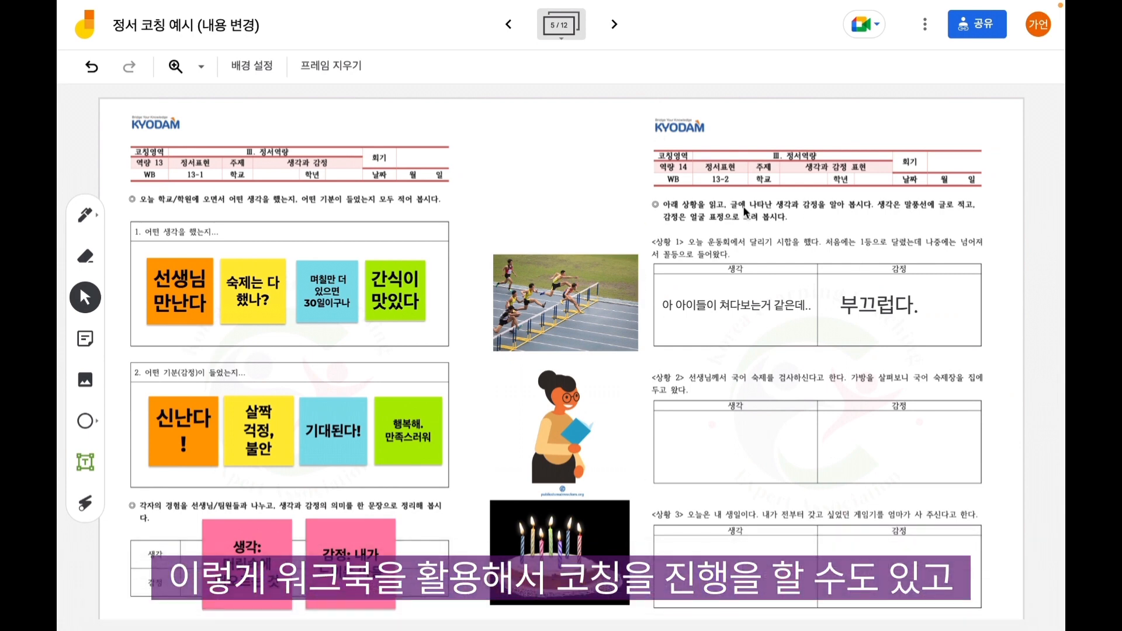
click(509, 25)
click(510, 24)
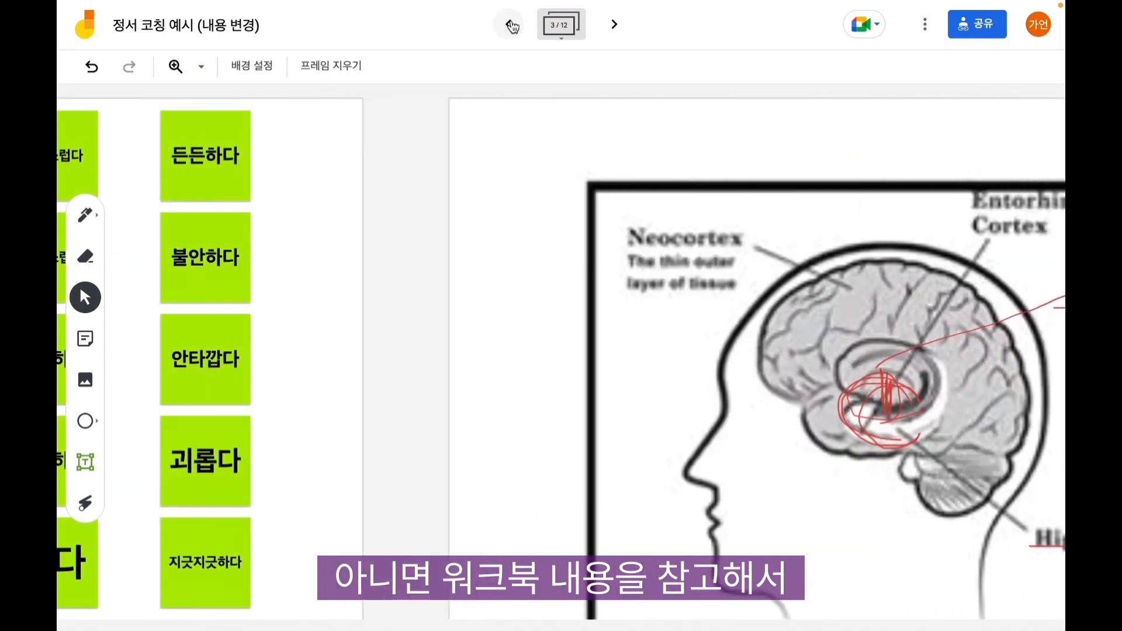
click(510, 25)
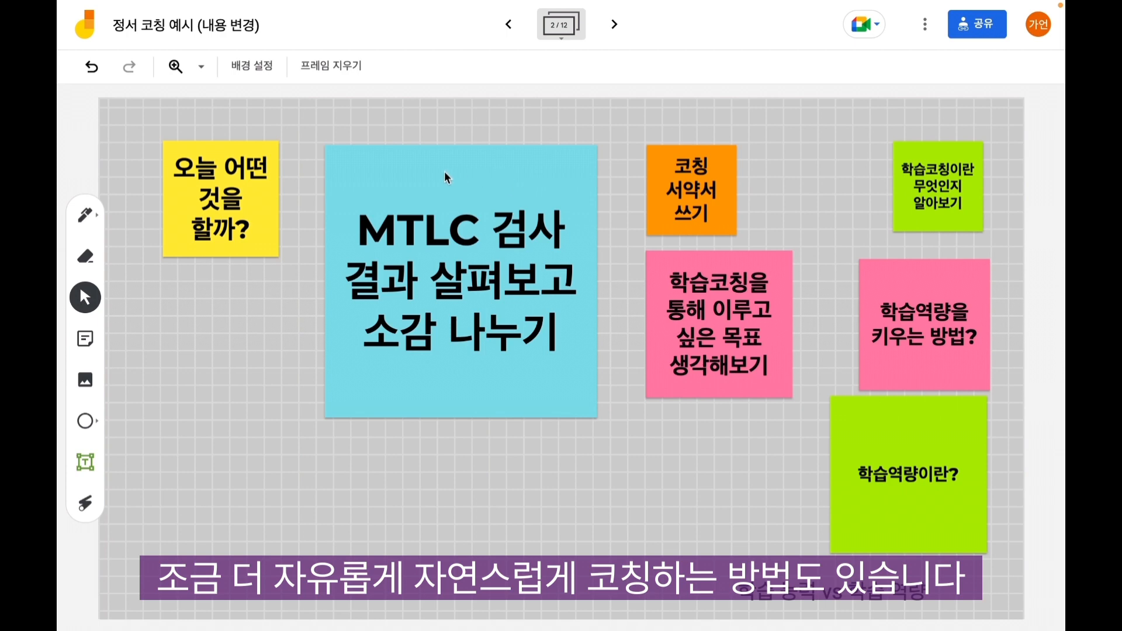
Add a yellow sticky note reading "오늘 어떤 것을 할까?" to the agenda frame
click(86, 341)
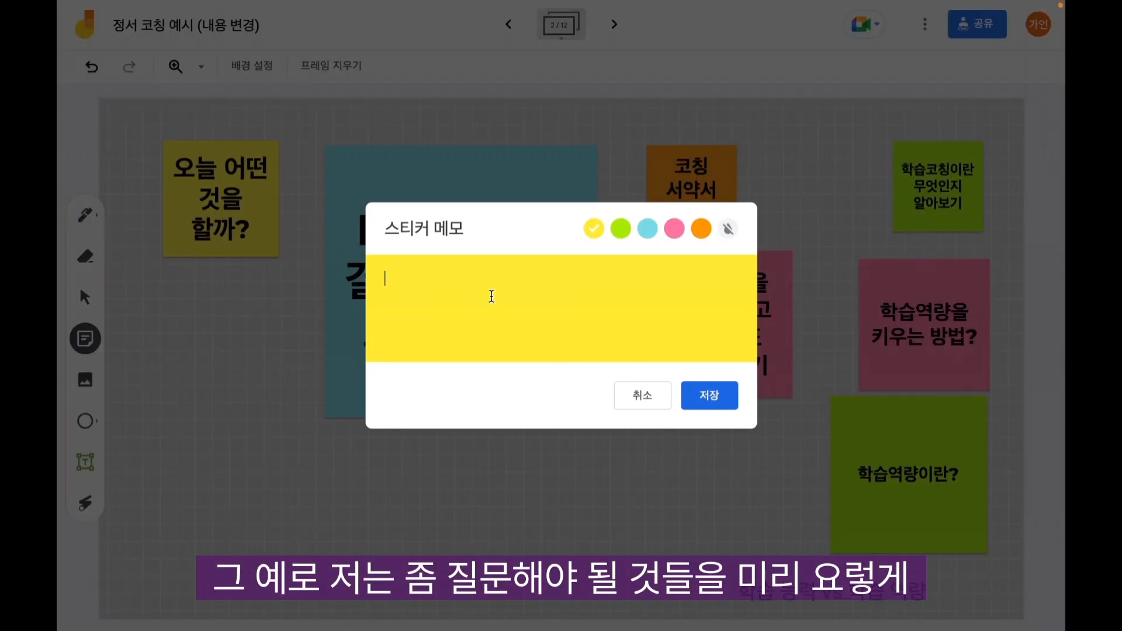
text(오느)
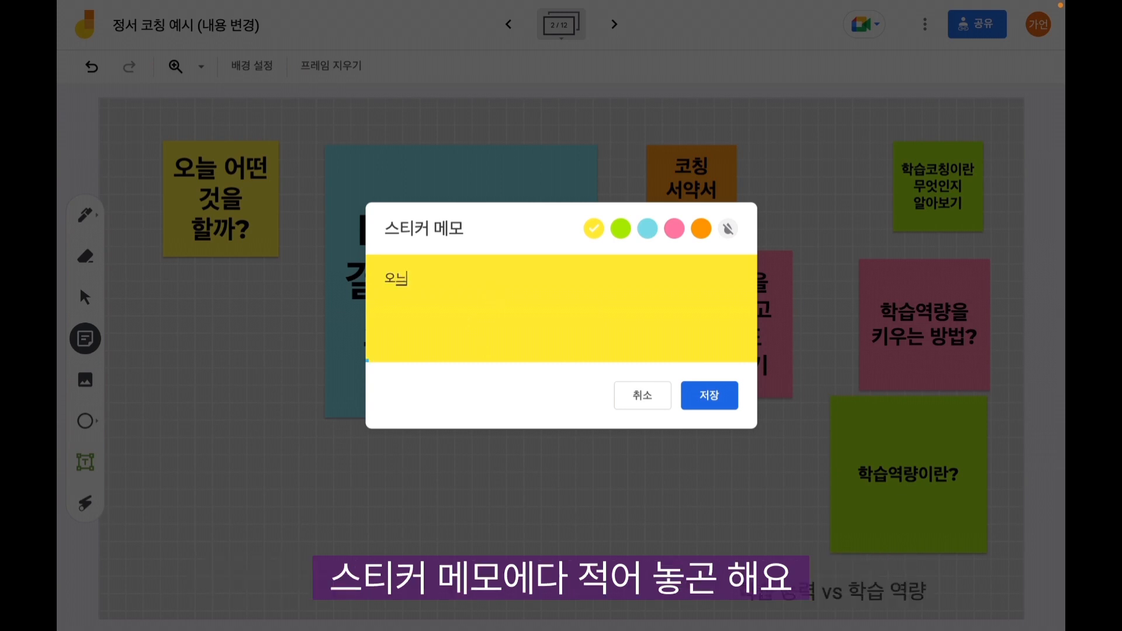
text(ㄹ 어떤 것을 하끼)
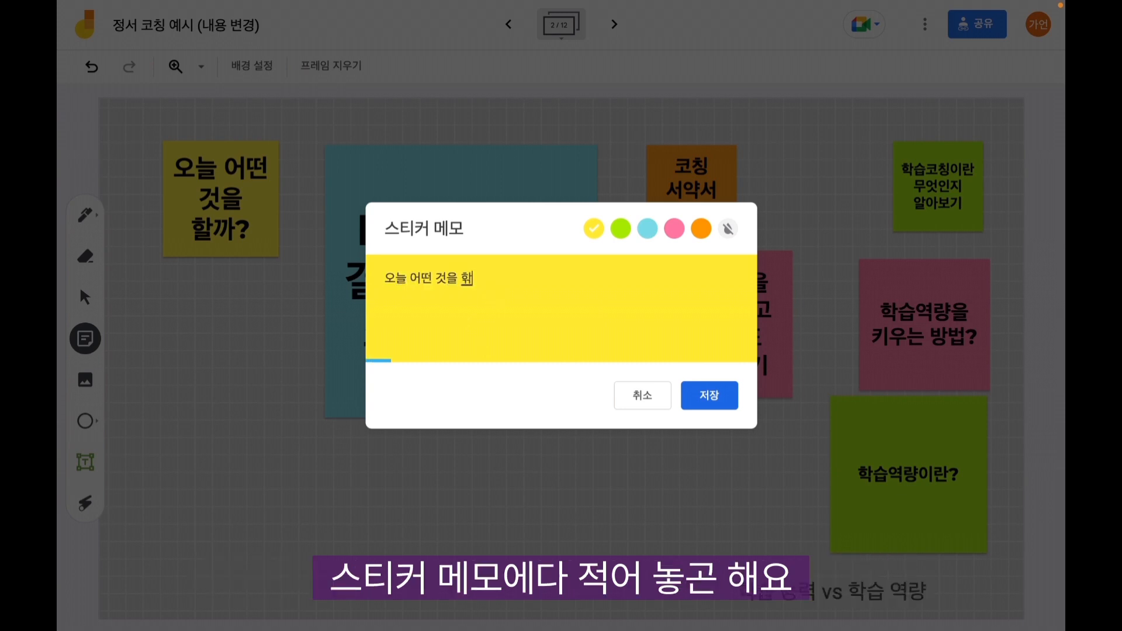
text(ㄹ까?)
key(Return)
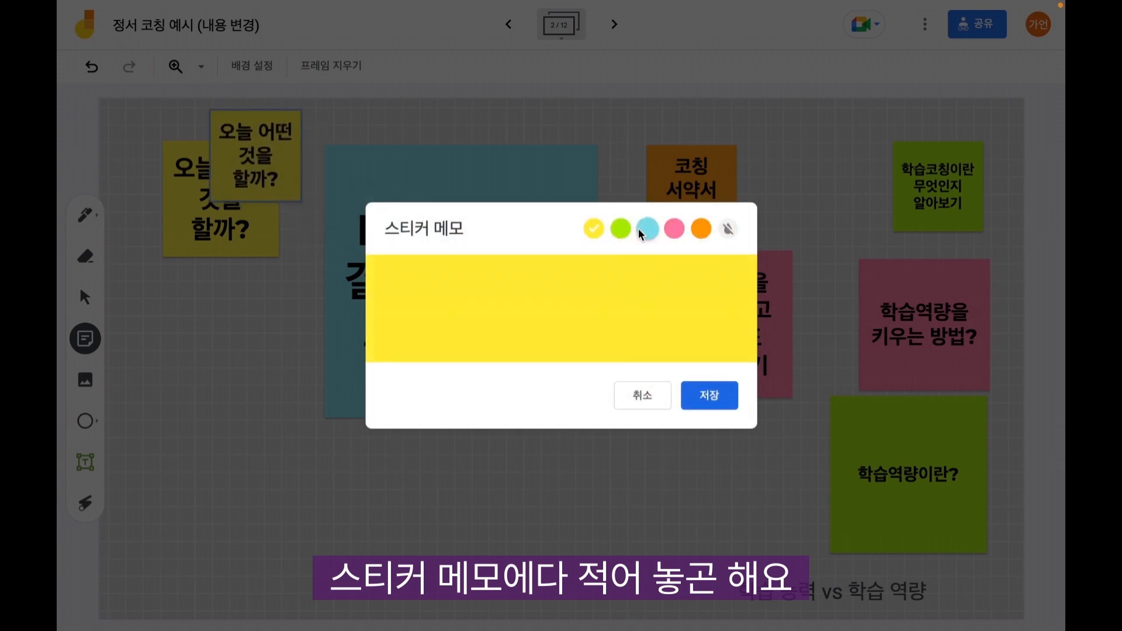
Add a blue sticky note reading "검사 결과를 보고 든 생각?"
click(646, 227)
text(검새)
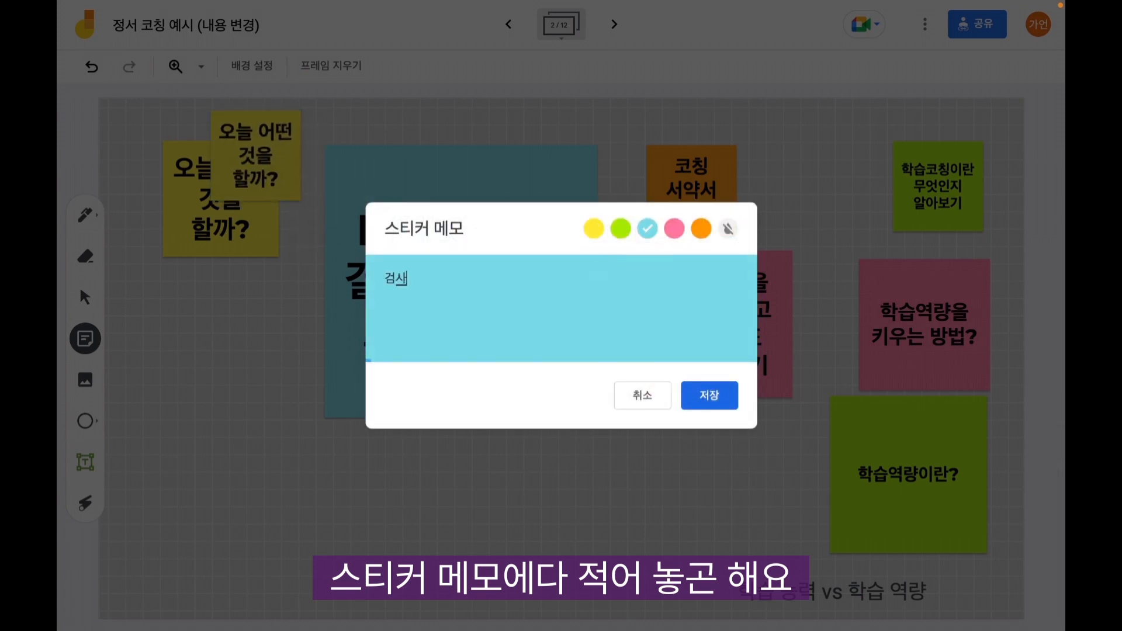
text( 겨ㄹ과를 보고 든 생개)
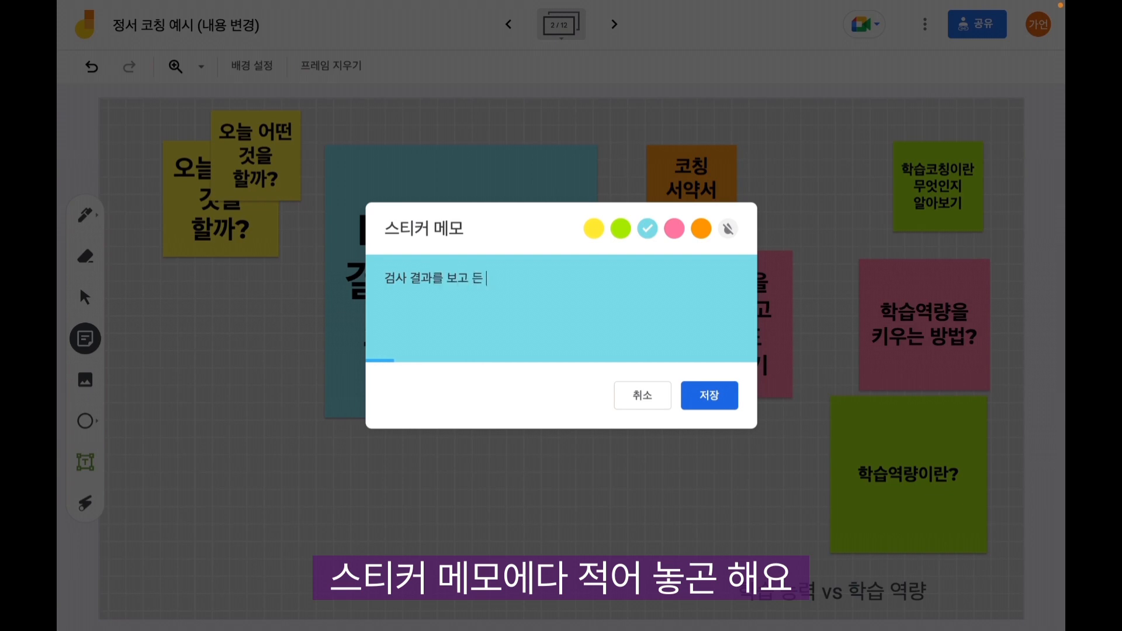
key(Return)
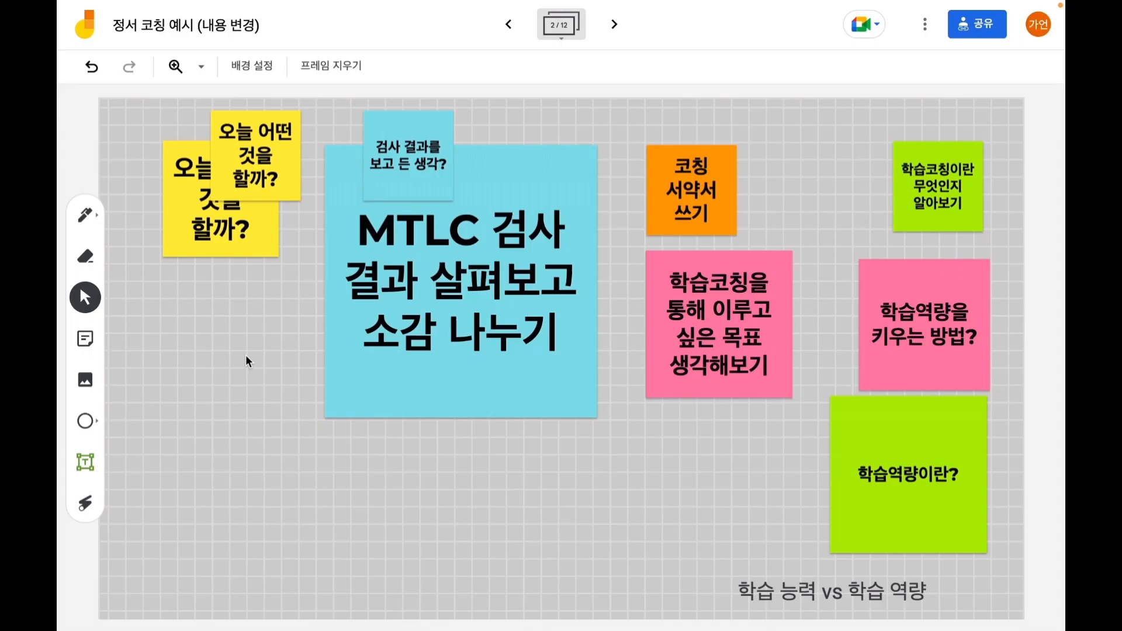
Move the new yellow and blue notes below the original notes of the same colours and enlarge both
drag(267, 158, 249, 324)
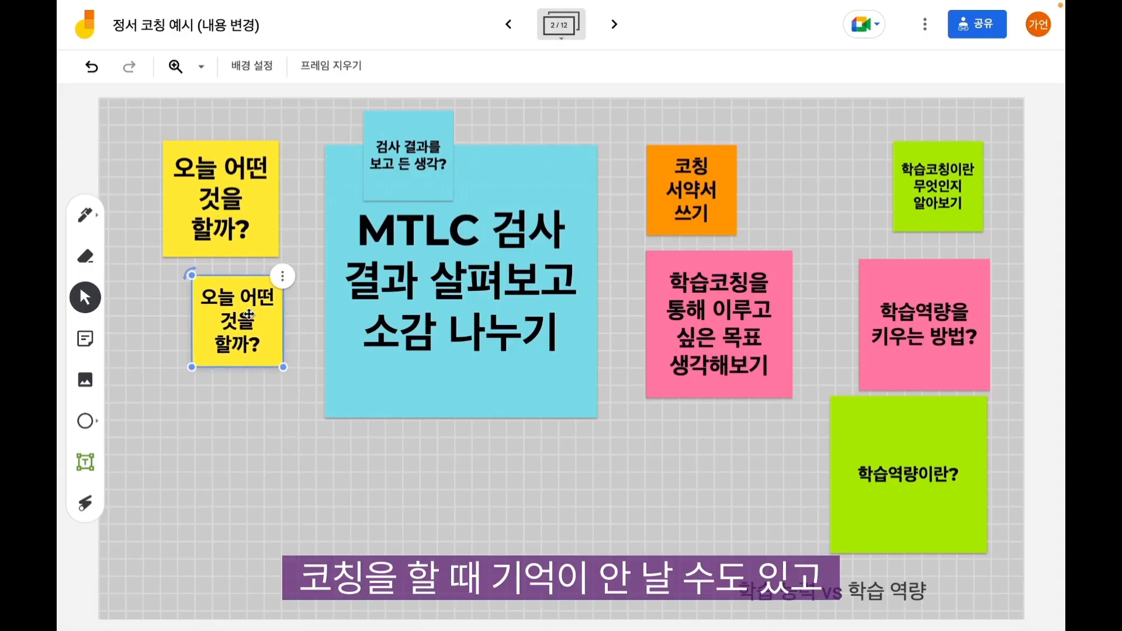
drag(418, 163, 409, 556)
drag(321, 529, 409, 494)
drag(238, 321, 231, 378)
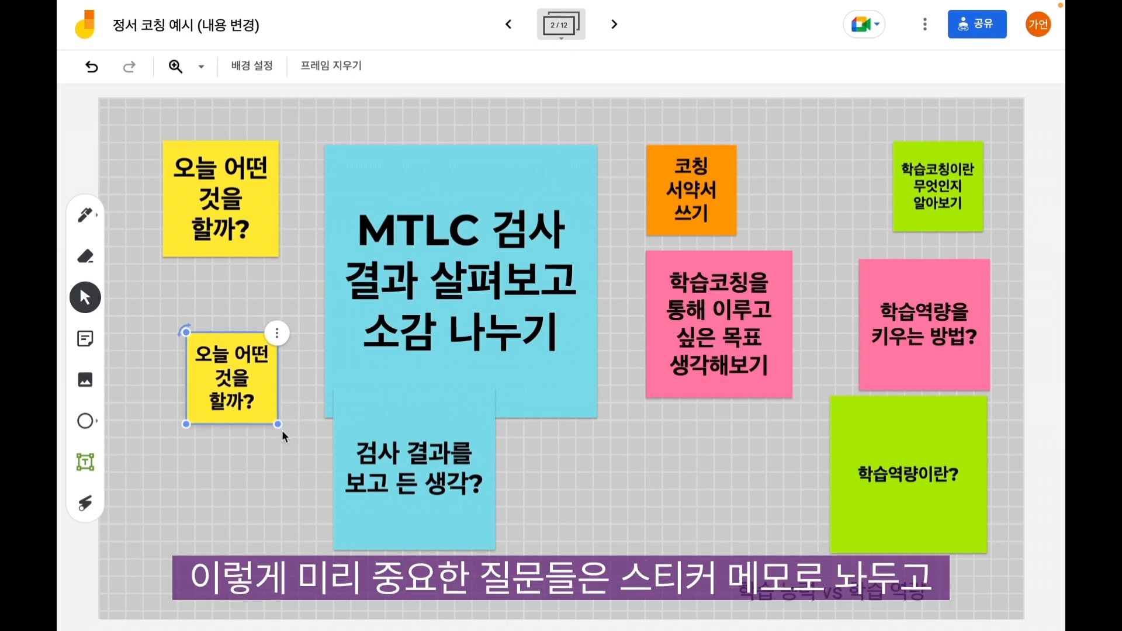
drag(281, 424, 317, 462)
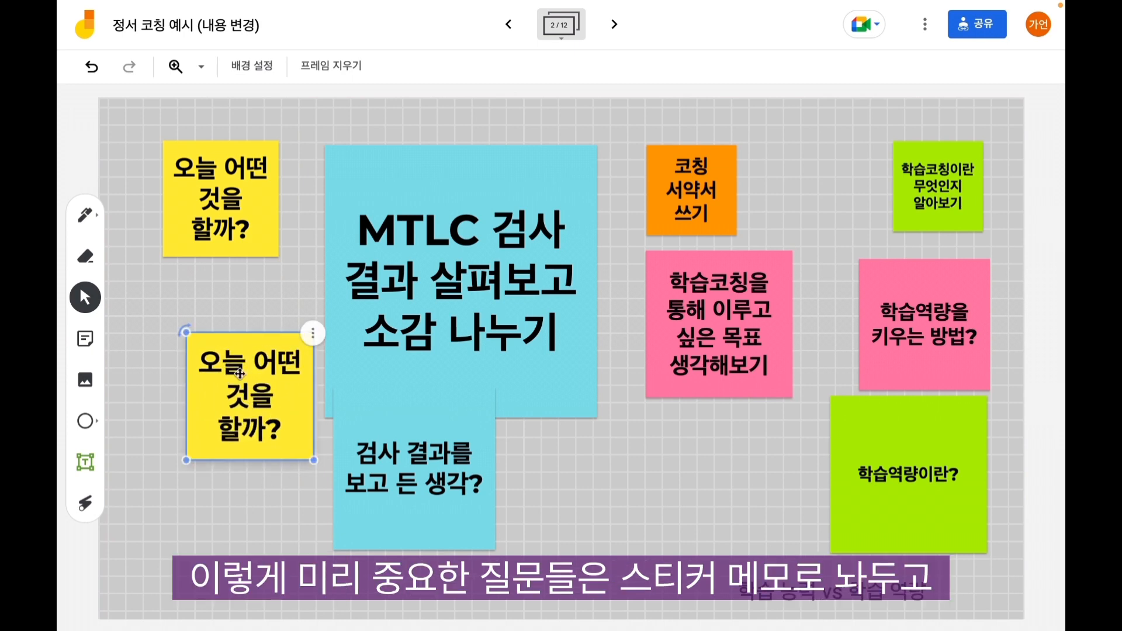
Stack the two new notes on the original yellow and blue notes, enlarging the blue one to cover most of the original
drag(250, 397, 217, 190)
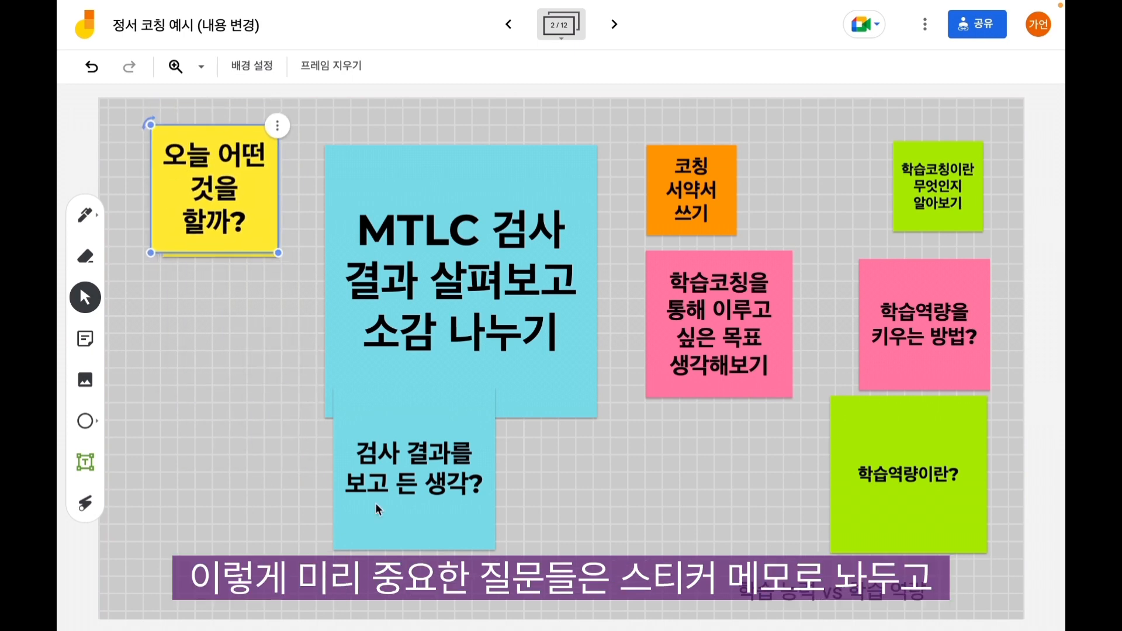
drag(378, 506, 375, 293)
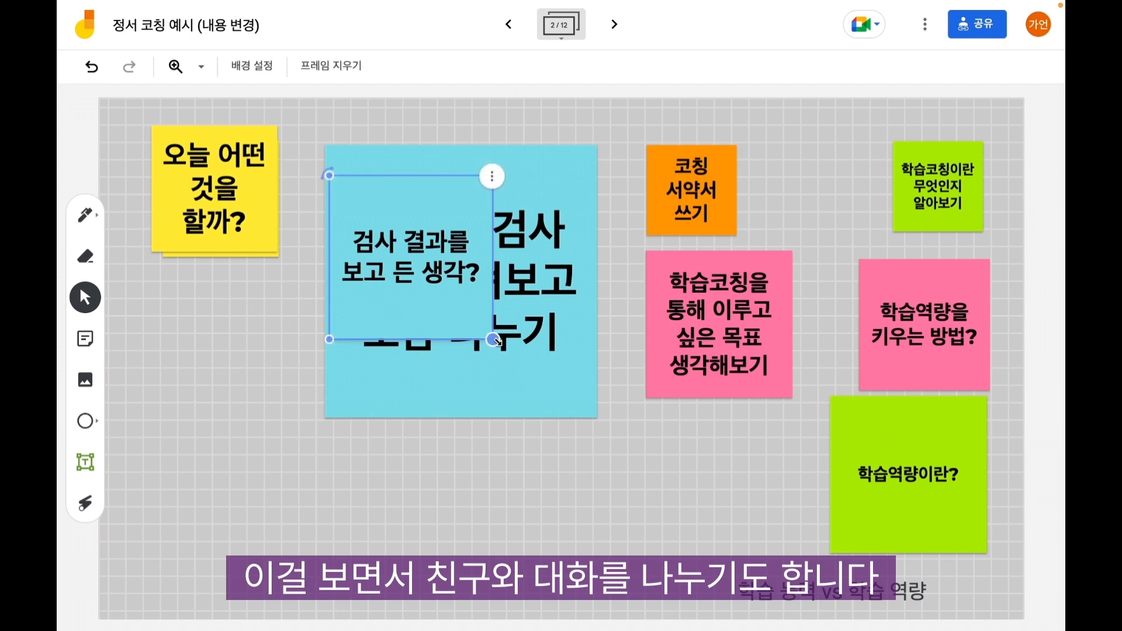
mouse_move(494, 339)
mouse_down()
mouse_move(617, 374)
mouse_move(484, 339)
mouse_up()
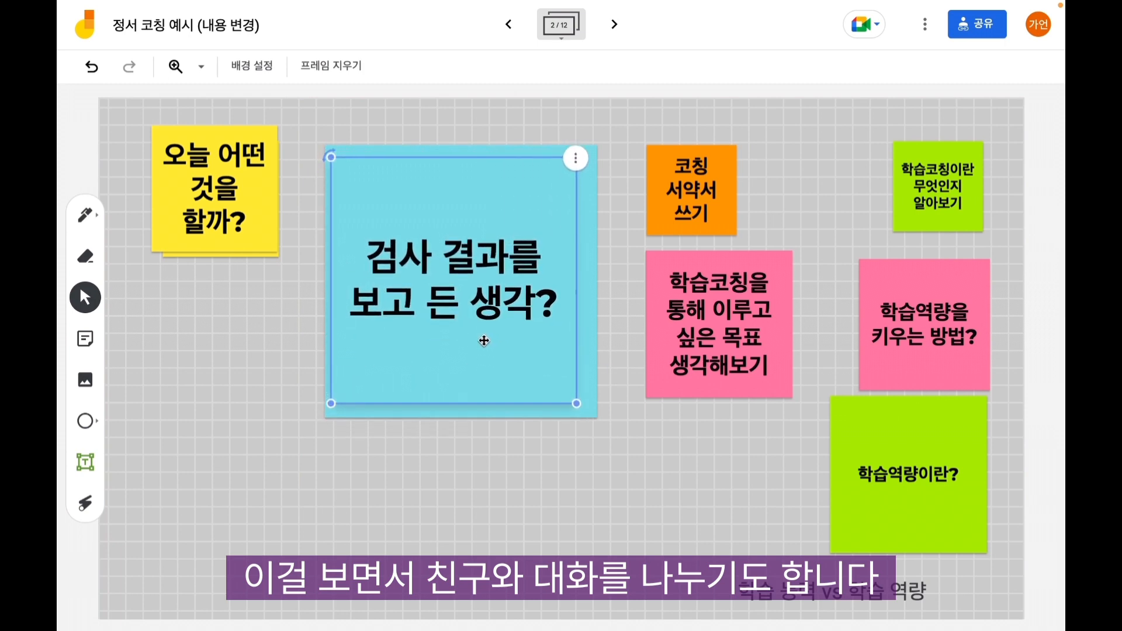
click(607, 529)
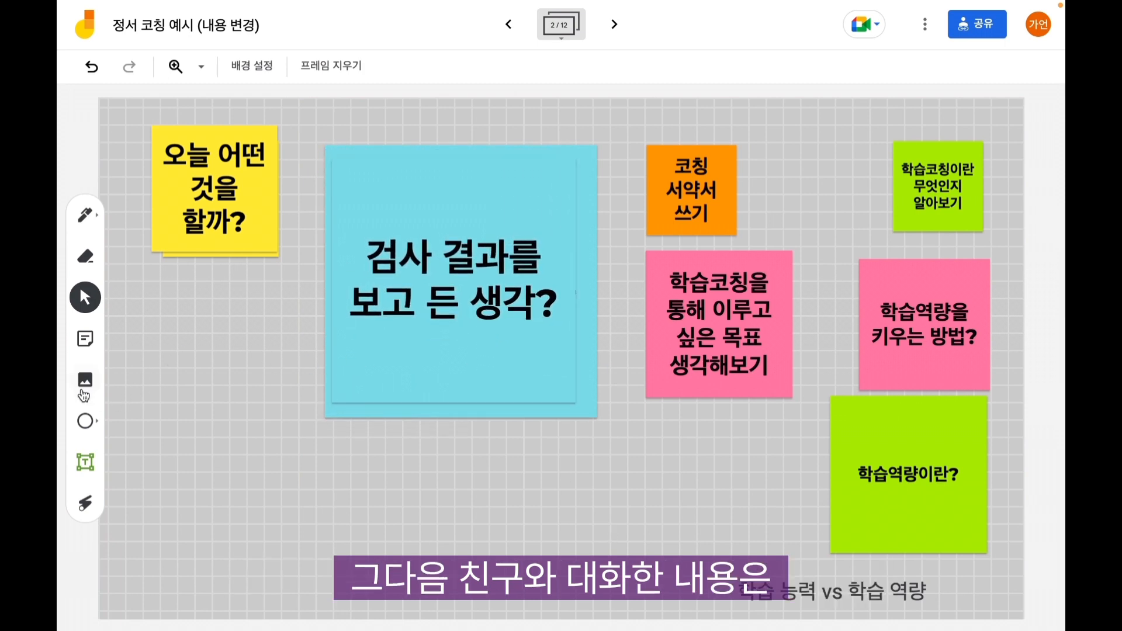
Add a green text box reading "코칭이 무엇인지 알아봐요" below the yellow notes
click(85, 462)
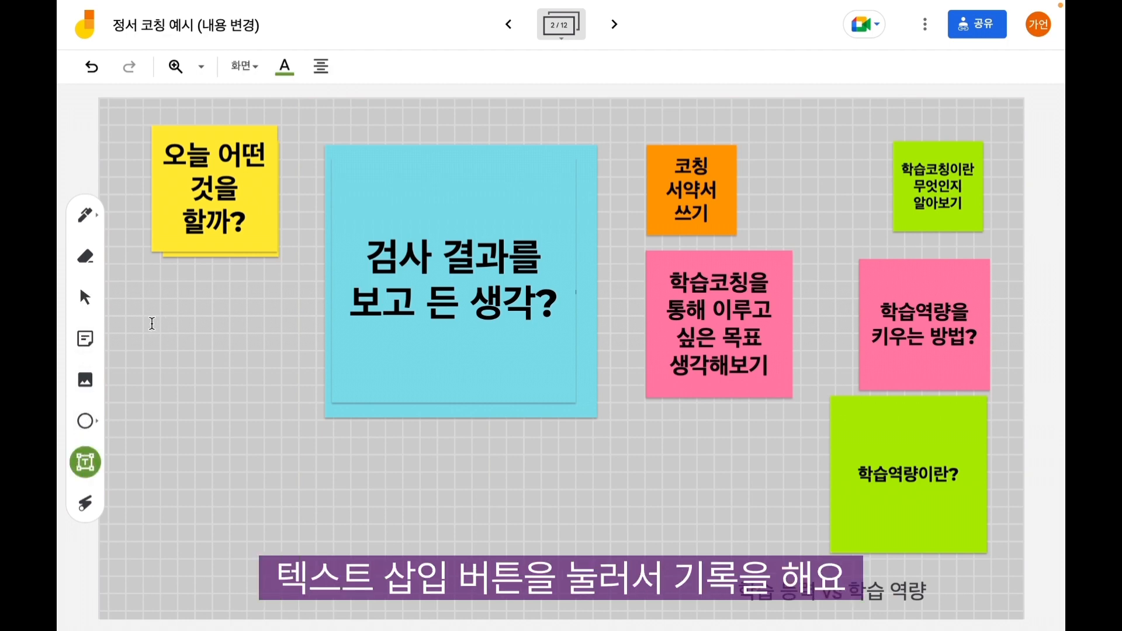
click(151, 323)
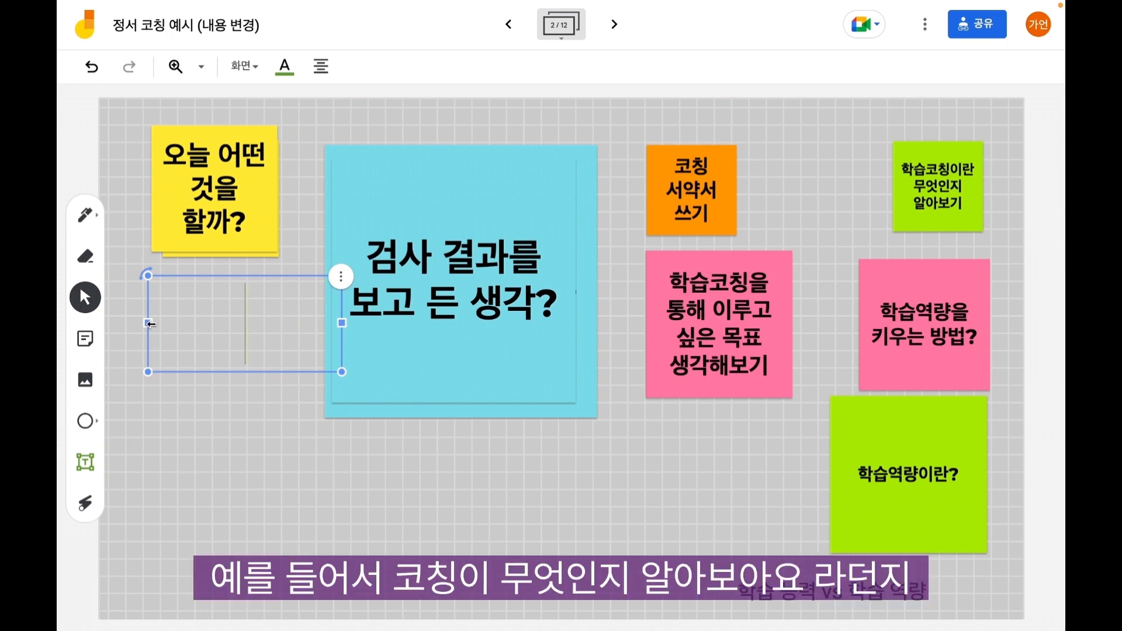
text(코칭이 무엇인지 알)
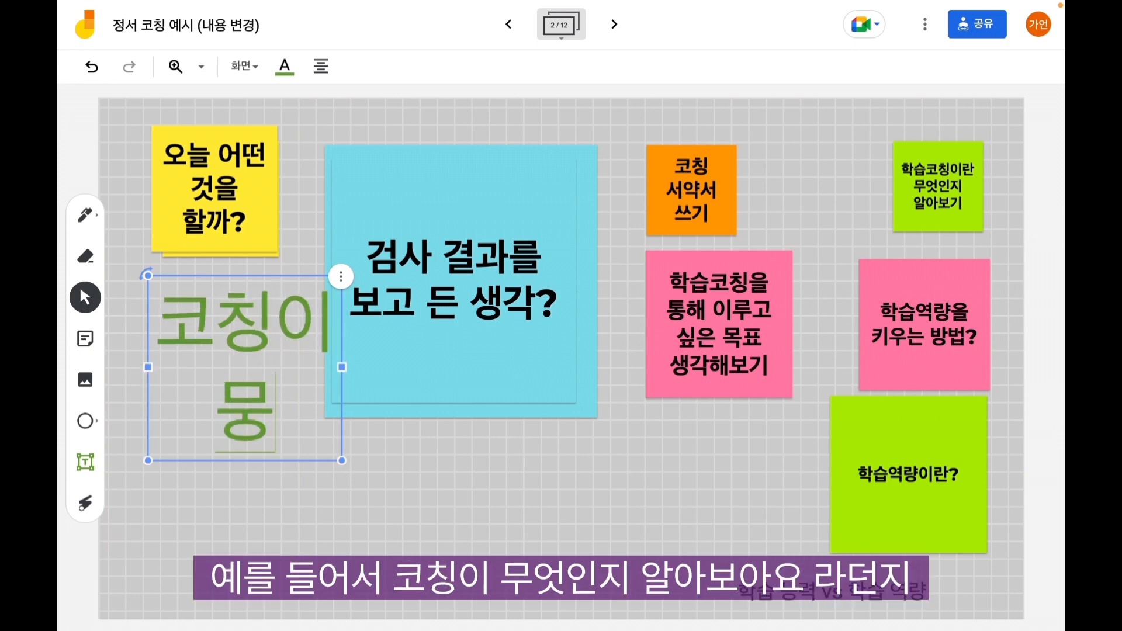
text(아봐요)
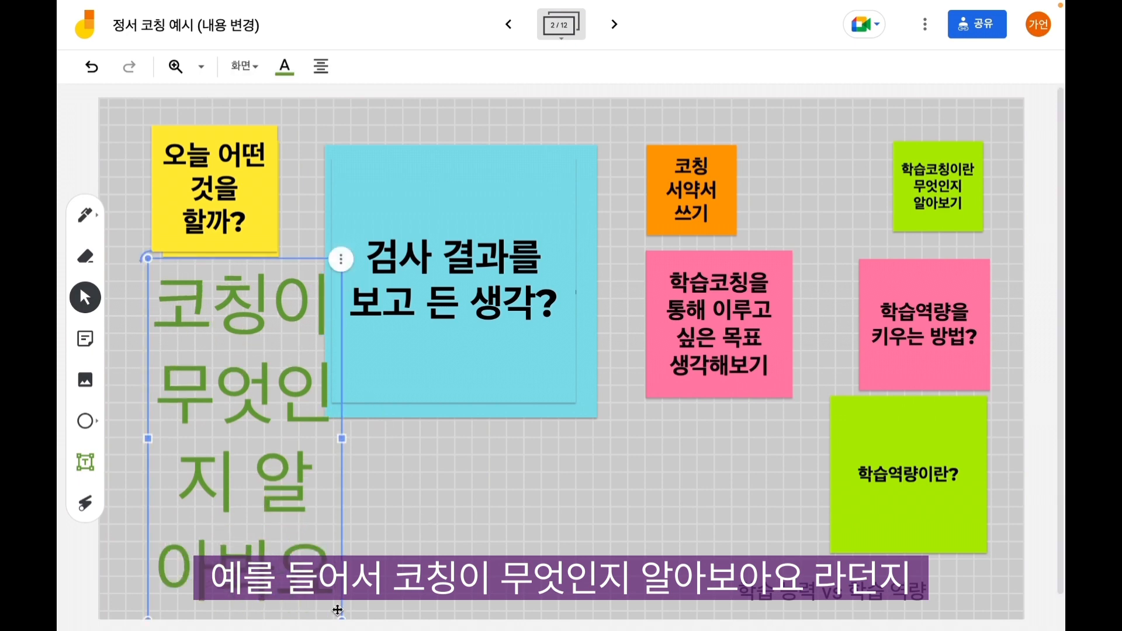
Shrink the "코칭이 무엇인지 알아봐요" text, widen its box to fit two lines, and place it just under the yellow notes
drag(345, 619, 239, 415)
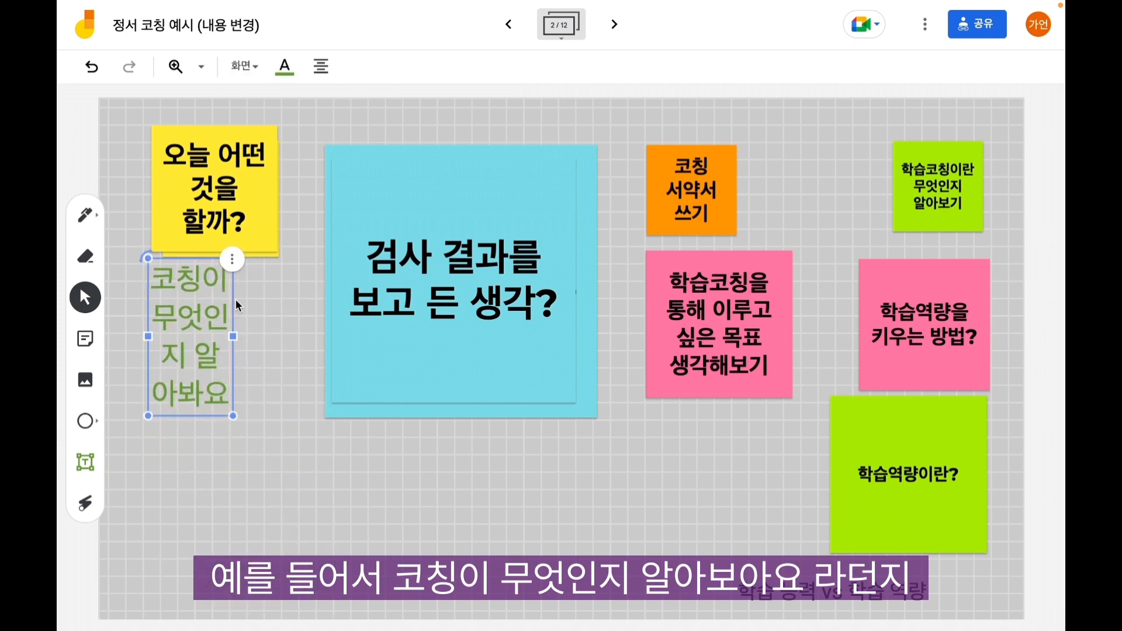
drag(239, 336, 345, 345)
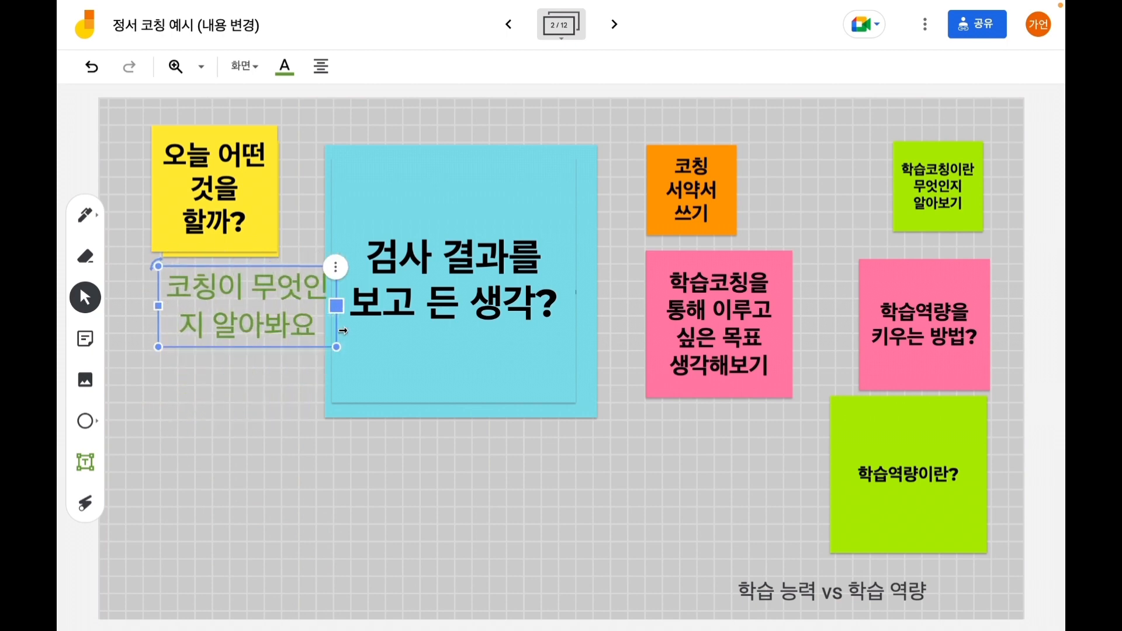
drag(279, 314, 260, 315)
click(215, 434)
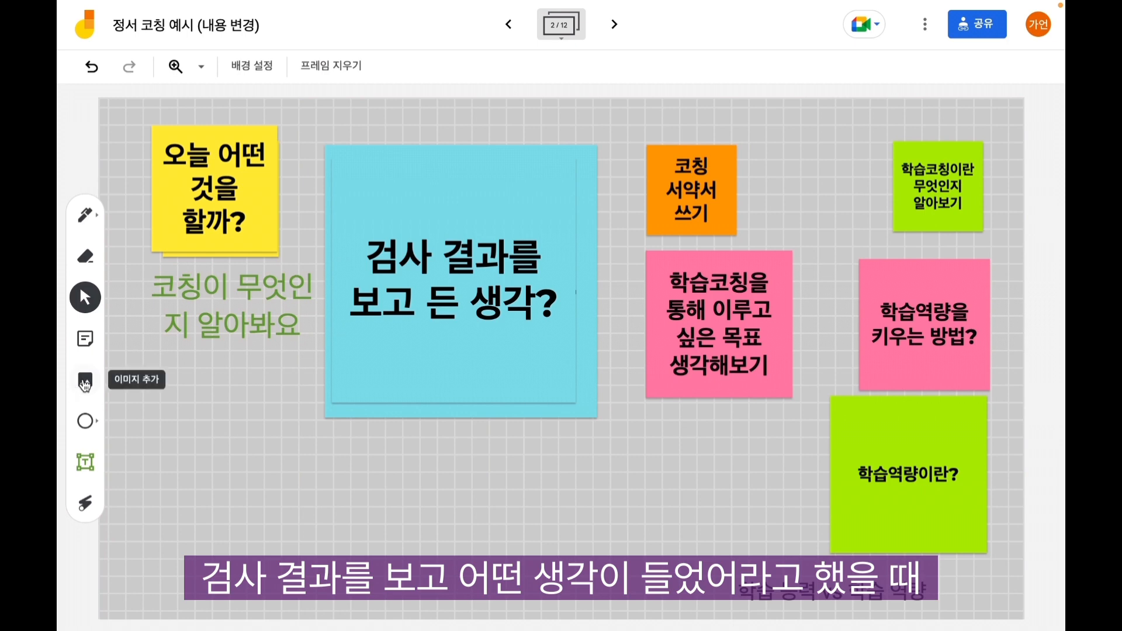
Add a green text box reading "평소에 잘 안되던 부분을 더 느꼈어요." near the blue note
click(86, 462)
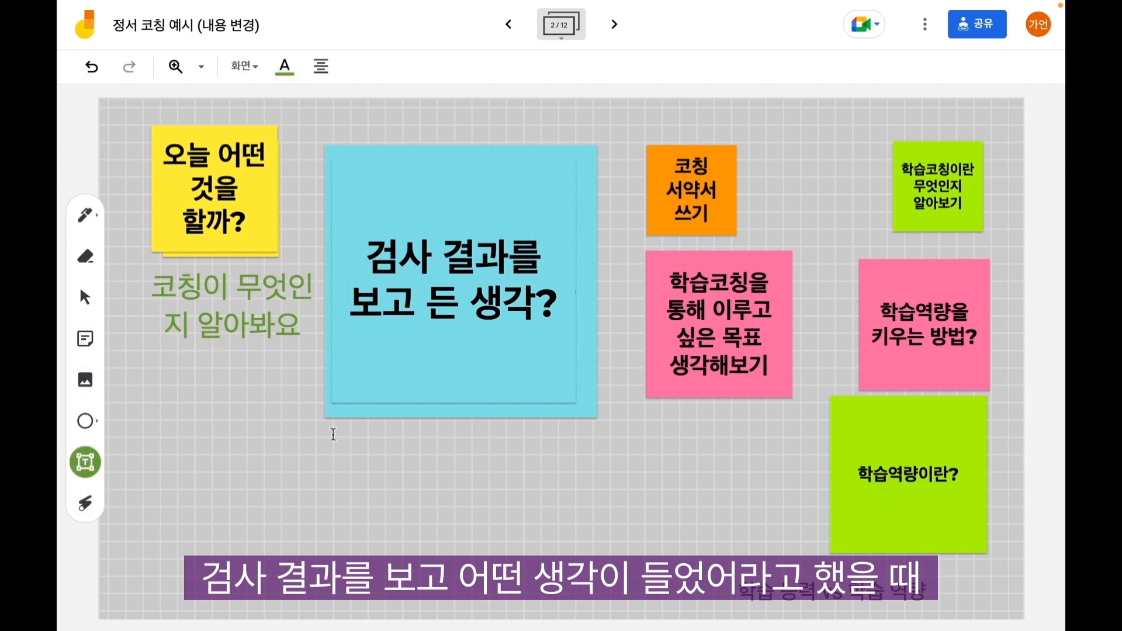
click(330, 437)
text(평소에)
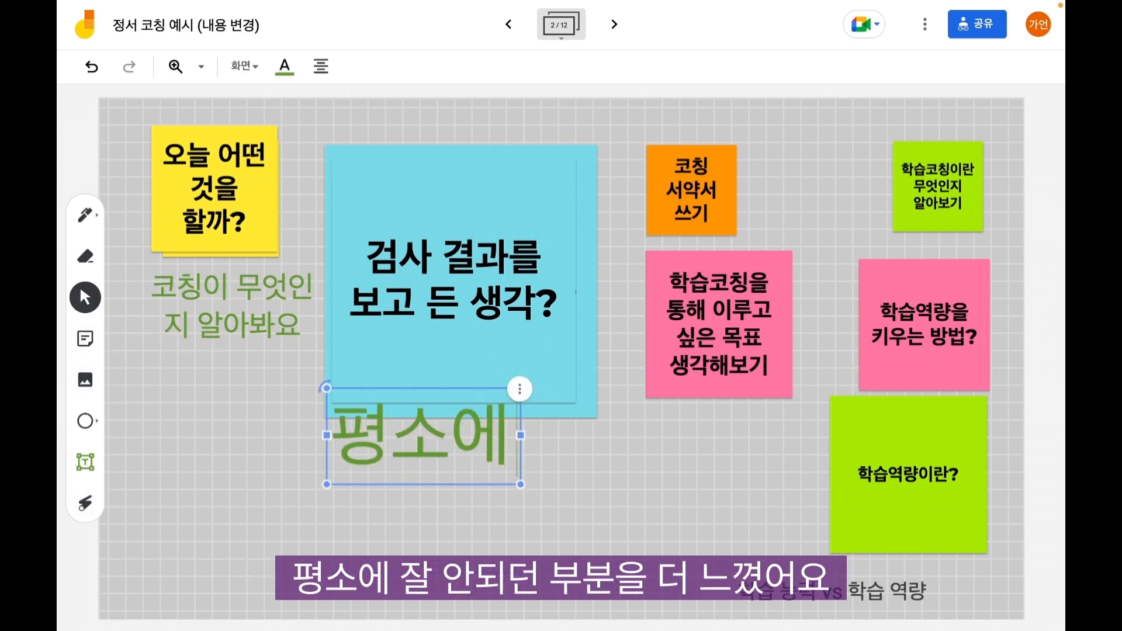
text( 잘 안되던 ㅂ)
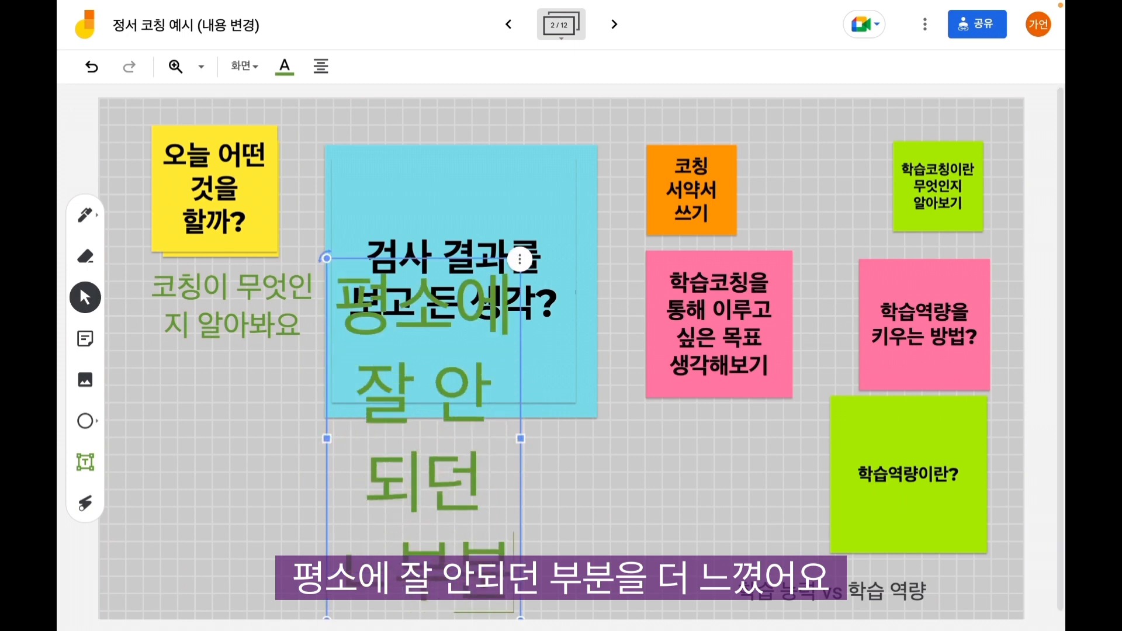
text(ㅜ분을)
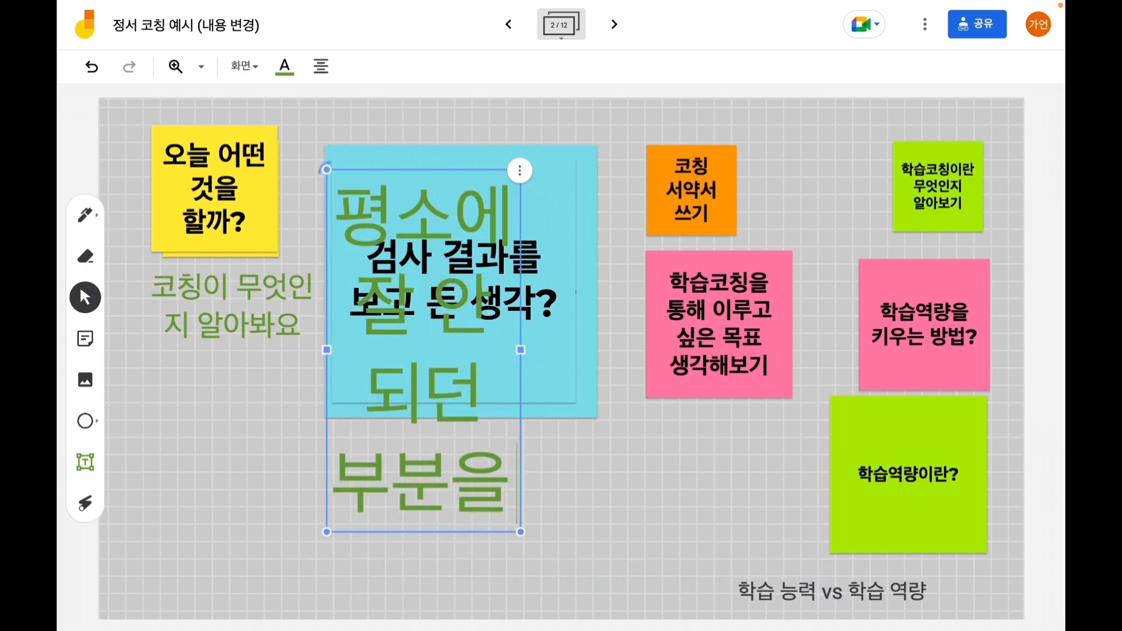
text( 더 느꼈어요.)
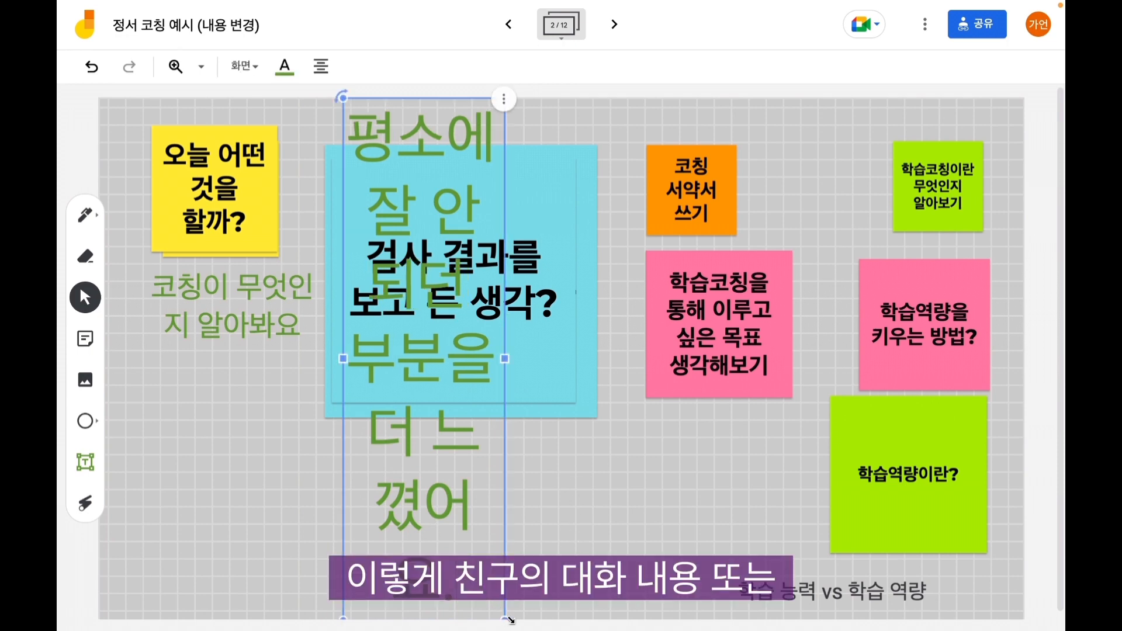
Resize the "평소에 잘 안되던 부분을 더 느꼈어요." text to two lines and move it below the blue note
drag(509, 619, 460, 471)
drag(452, 285, 733, 157)
drag(571, 174, 473, 517)
click(505, 437)
click(676, 476)
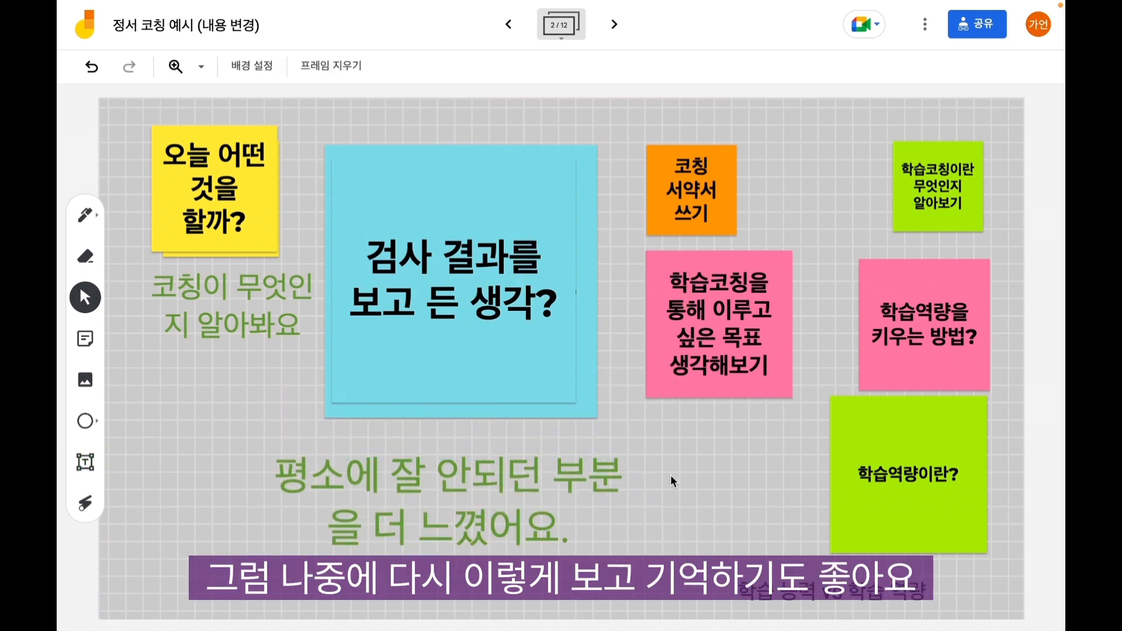
Show the emotion word frame, picking out 원망스럽다, 자랑스럽다 and 불안하다, and continue to the brain diagram on frame 4
click(614, 25)
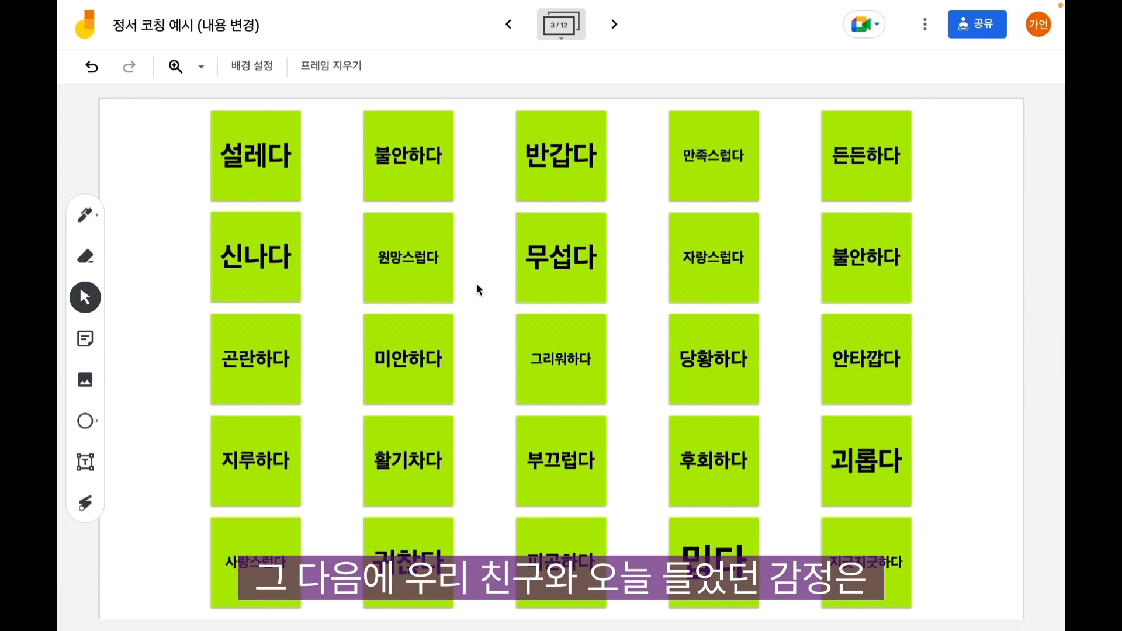
click(441, 289)
click(736, 290)
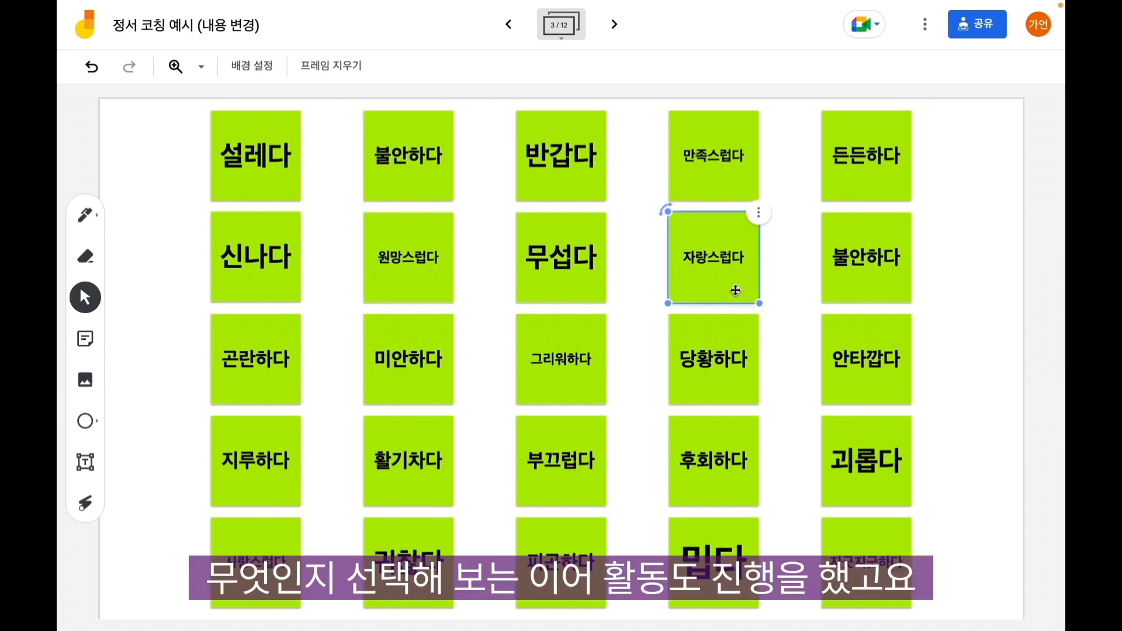
click(843, 268)
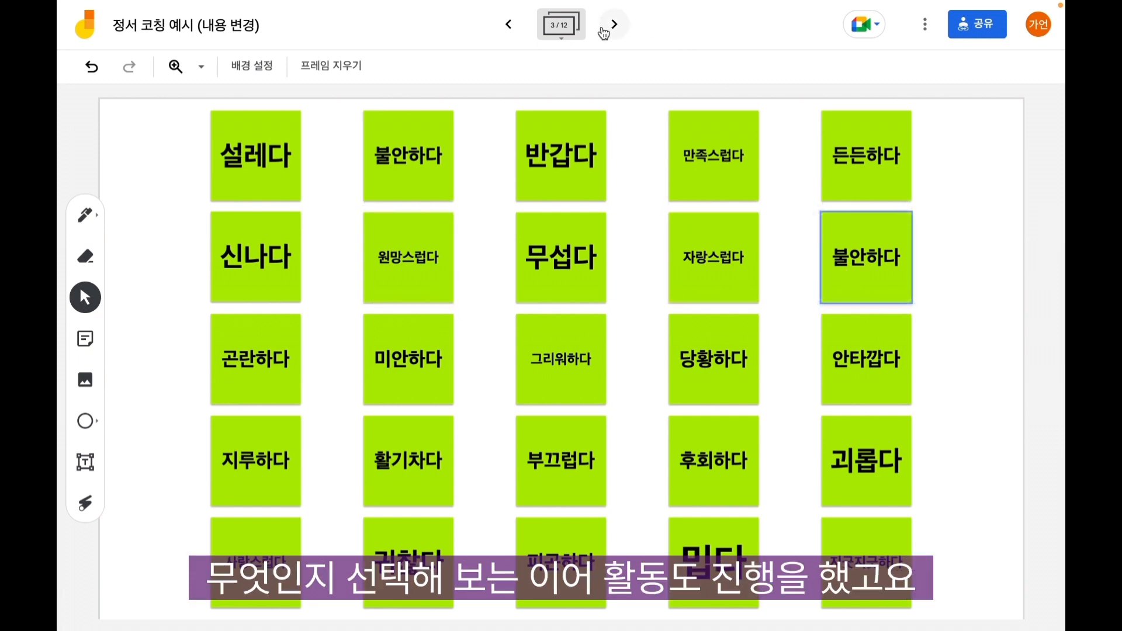
click(614, 24)
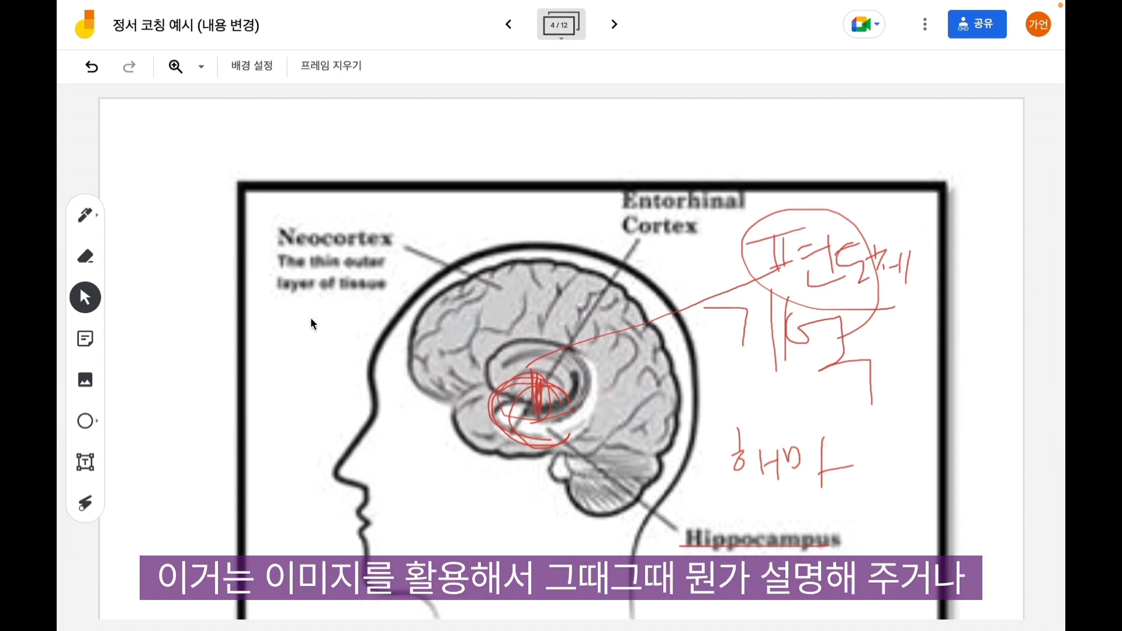